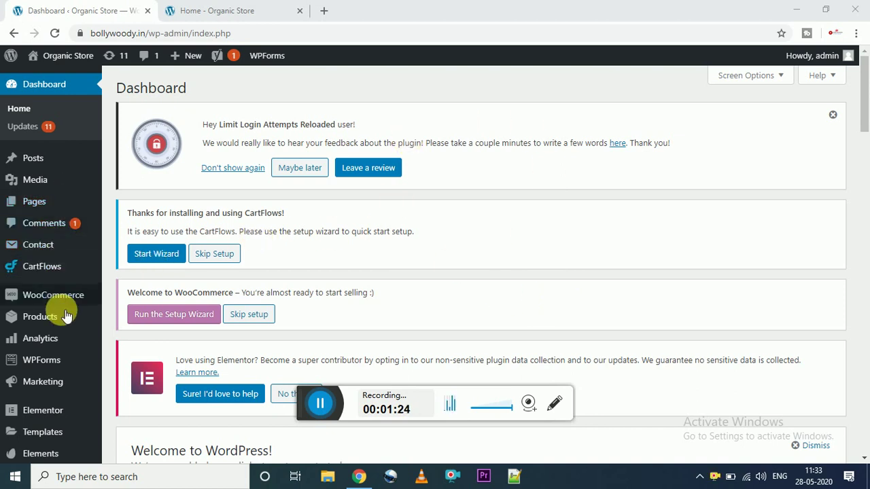
# - Search for "astra" among the new themes that can be added to the site and find the Astra theme
pyautogui.moveTo(68, 357)
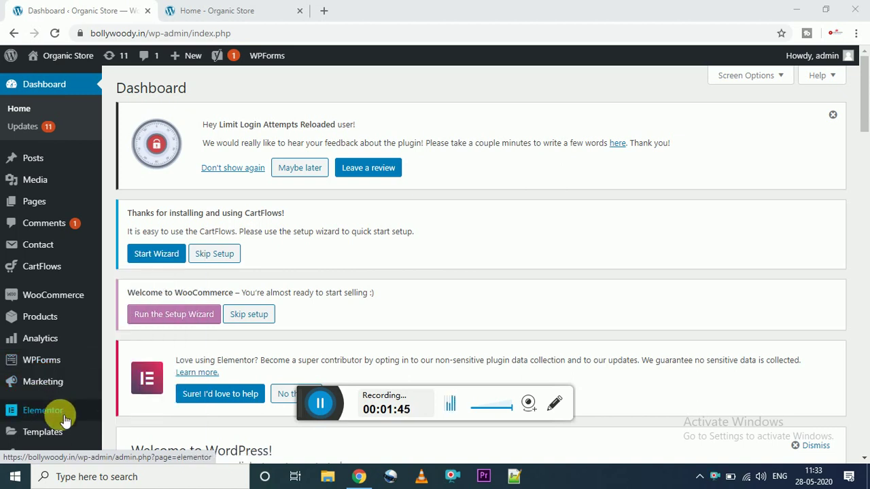
pyautogui.moveTo(62, 425)
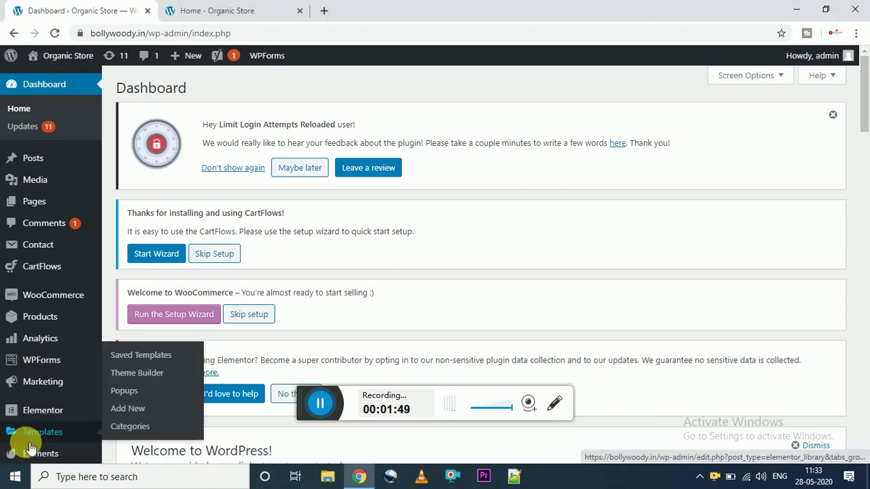
pyautogui.scroll(-2, 15, 445)
pyautogui.moveTo(30, 445)
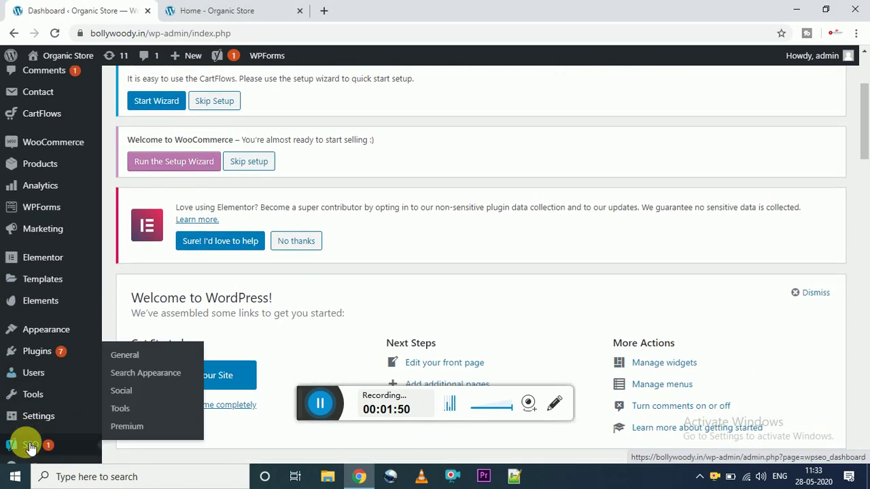
pyautogui.click(53, 333)
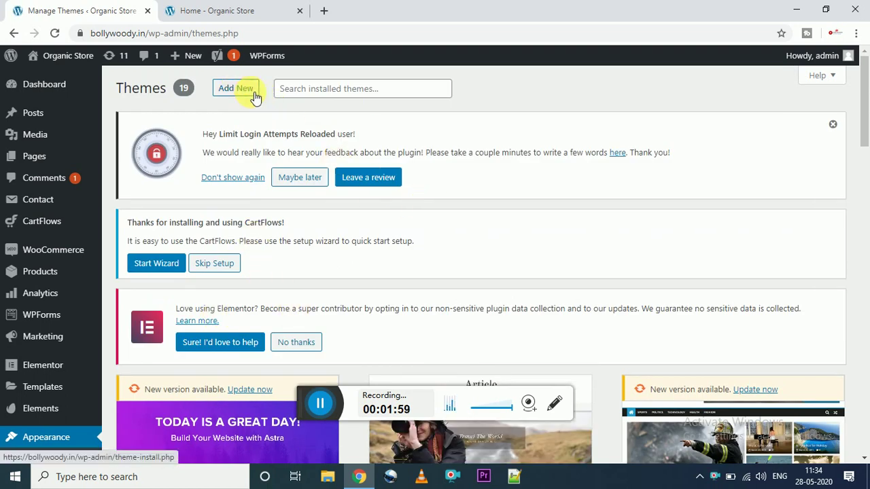
pyautogui.click(257, 97)
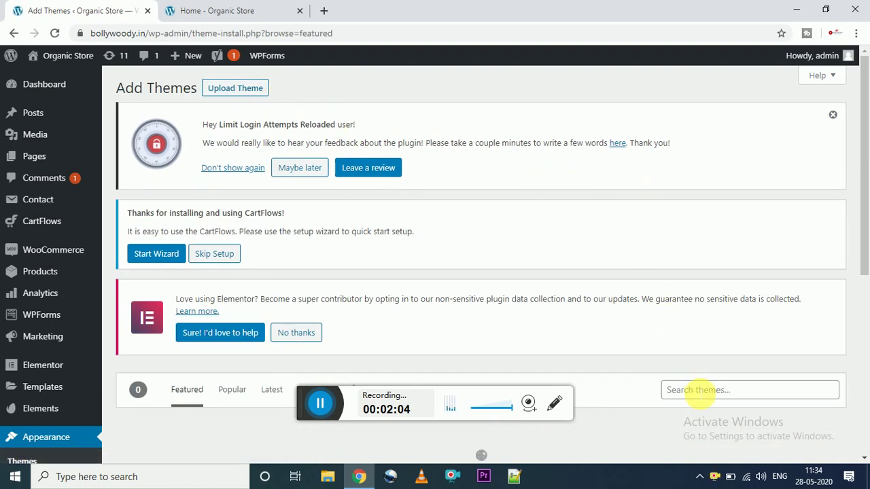
pyautogui.click(700, 390)
pyautogui.write('astra')
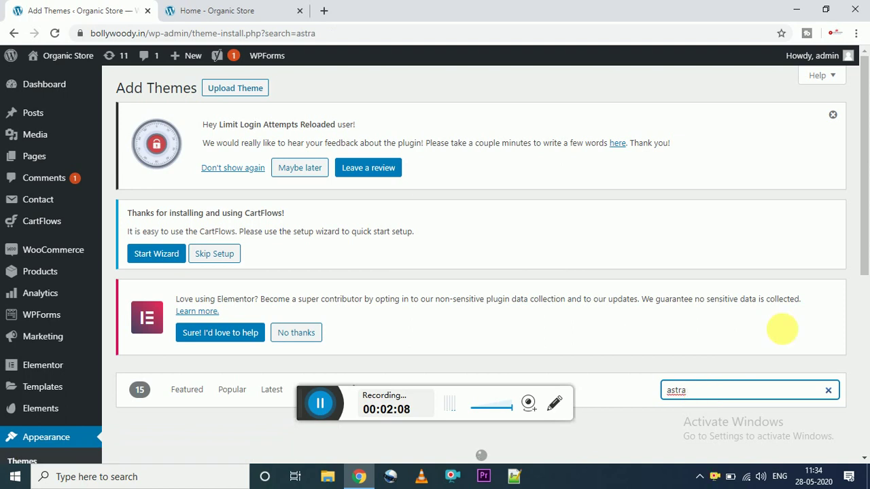
pyautogui.moveTo(863, 194); pyautogui.dragTo(863, 319)
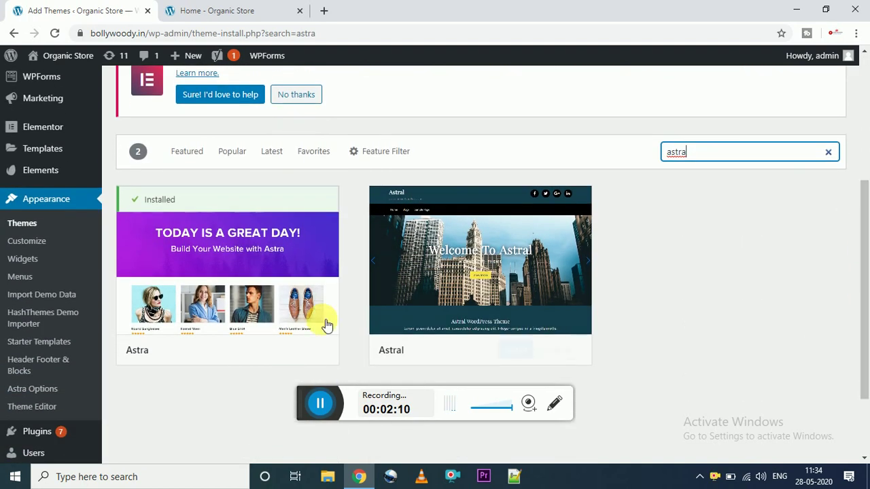
pyautogui.moveTo(246, 324)
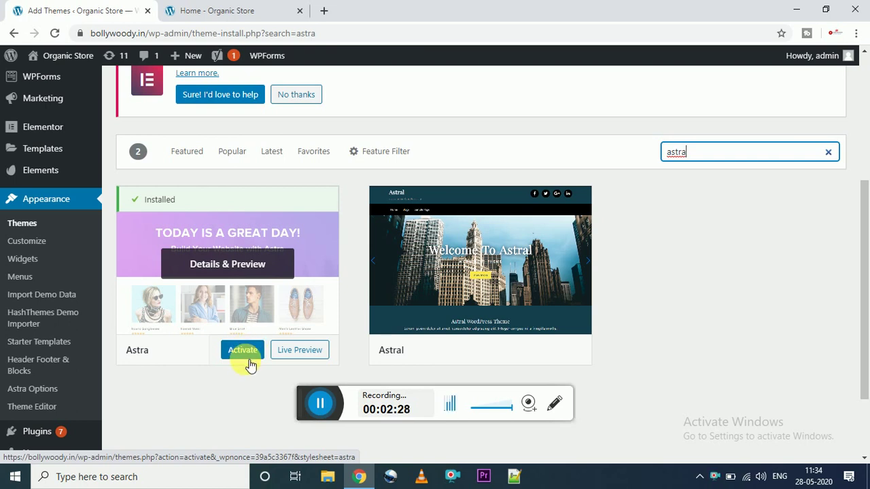
# - Open the Starter Templates library through the Astra options and choose the Cosmetics Store template
pyautogui.click(65, 208)
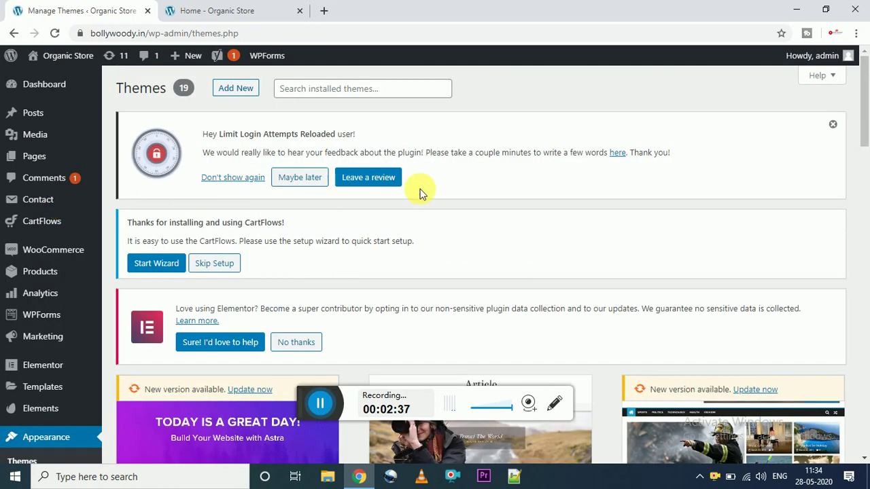
pyautogui.scroll(-1, 864, 119)
pyautogui.scroll(-3, 865, 119)
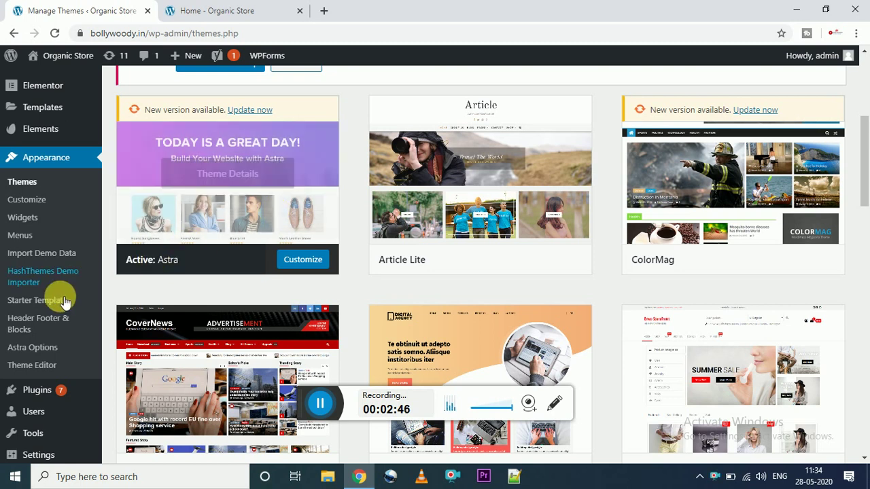
pyautogui.click(56, 350)
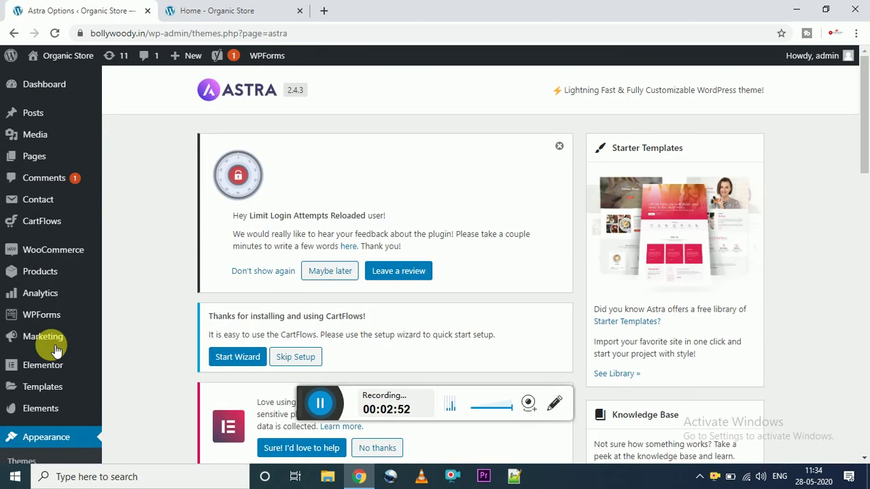
pyautogui.click(616, 374)
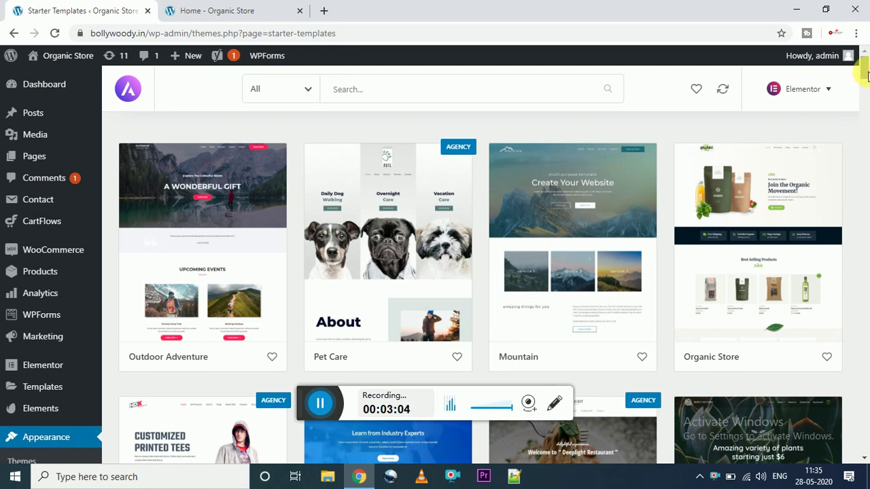
pyautogui.moveTo(867, 76); pyautogui.dragTo(867, 121)
pyautogui.click(582, 230)
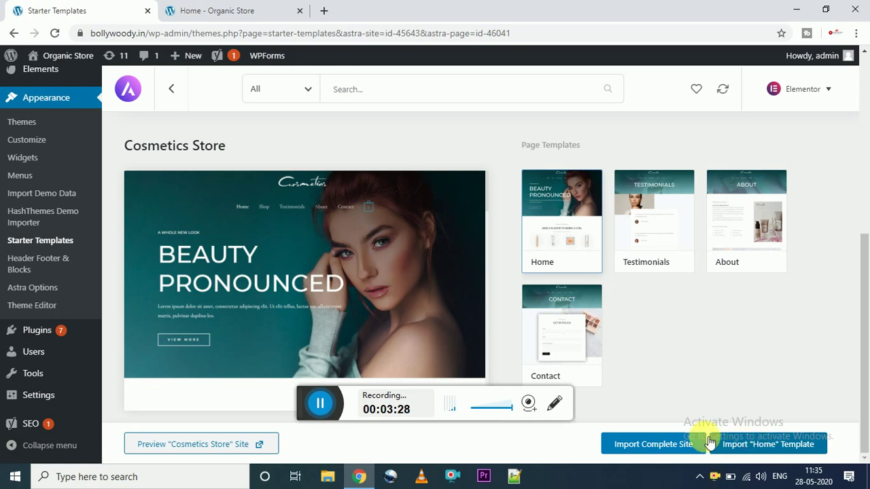
# - Import the complete Cosmetics Store site, skipping the plugin update and deleting the previously imported site
pyautogui.click(666, 443)
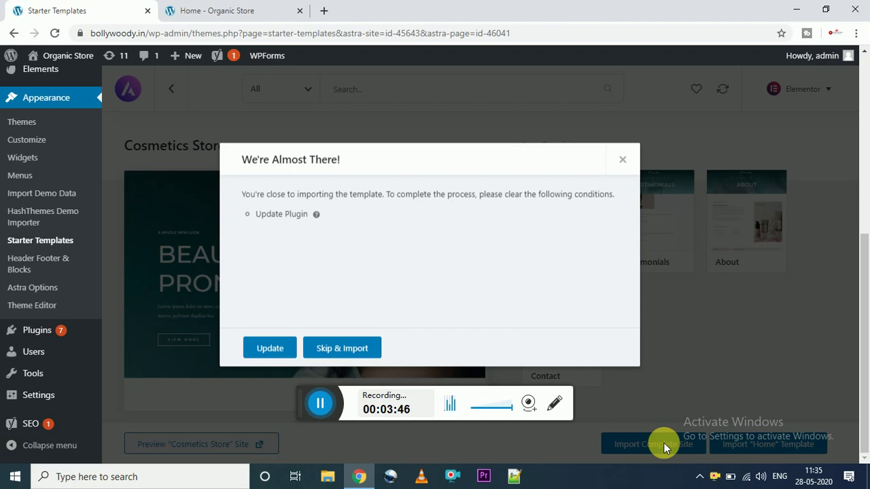
pyautogui.click(340, 351)
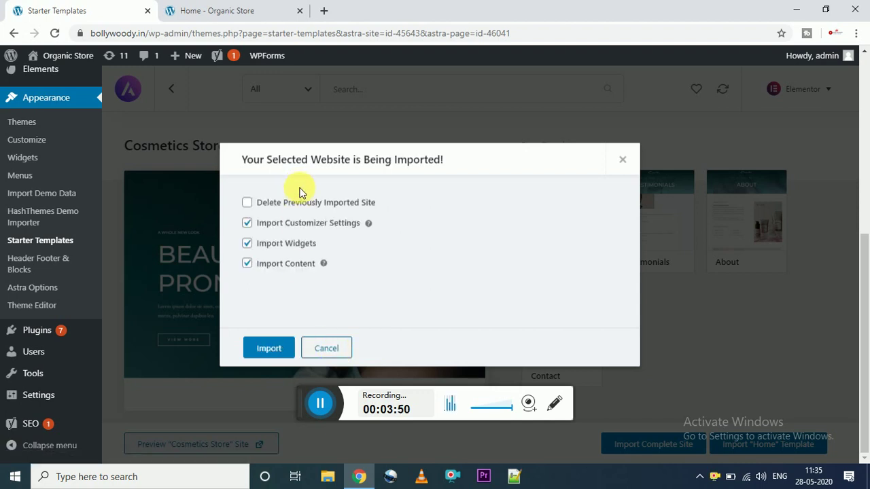
pyautogui.click(306, 204)
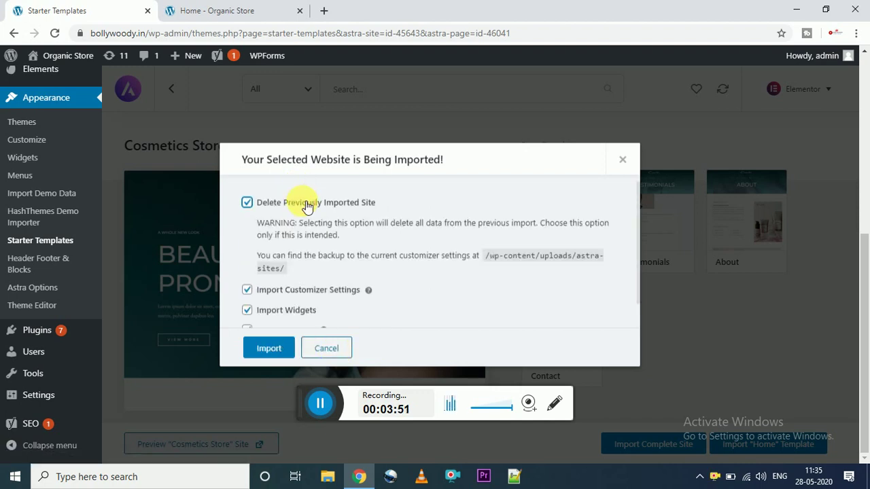
pyautogui.click(269, 348)
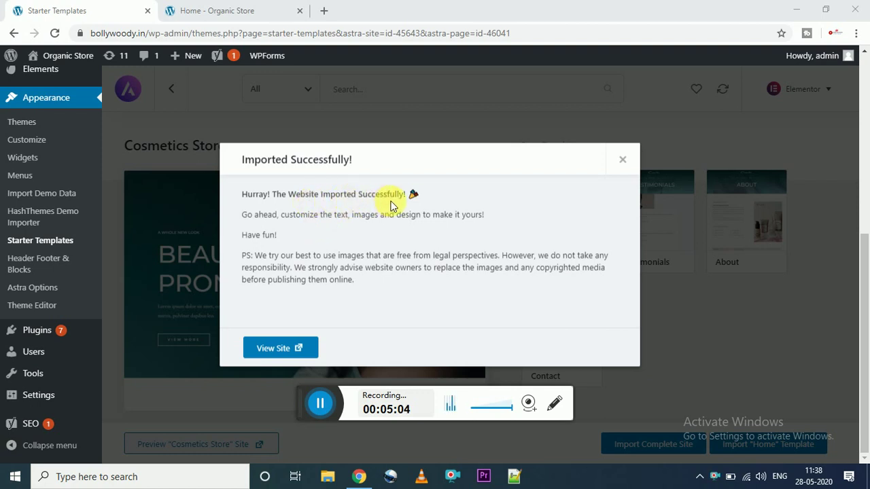
# - View the imported site, close the old Organic Store tab, and look through the new home page
pyautogui.click(300, 350)
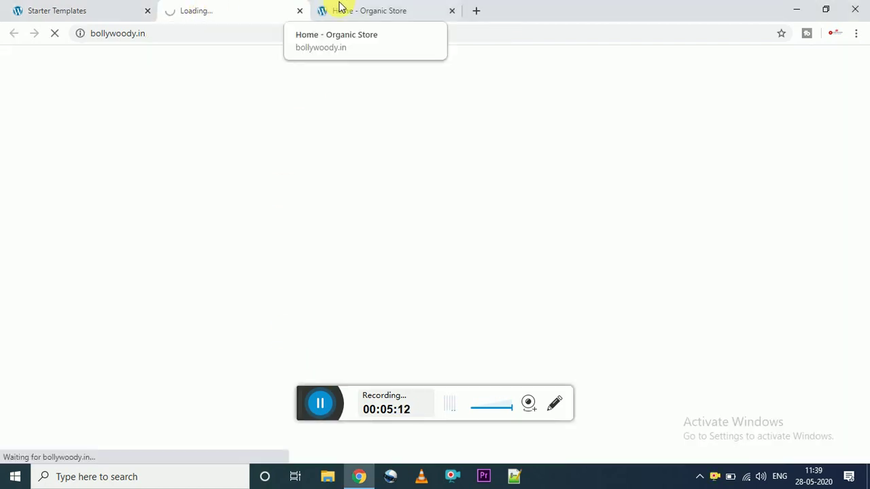
pyautogui.click(452, 11)
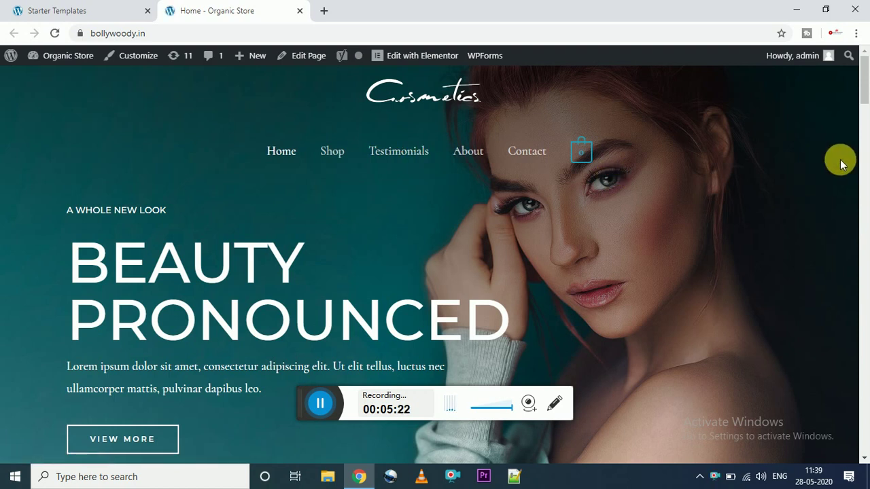
pyautogui.moveTo(863, 95); pyautogui.dragTo(857, 27)
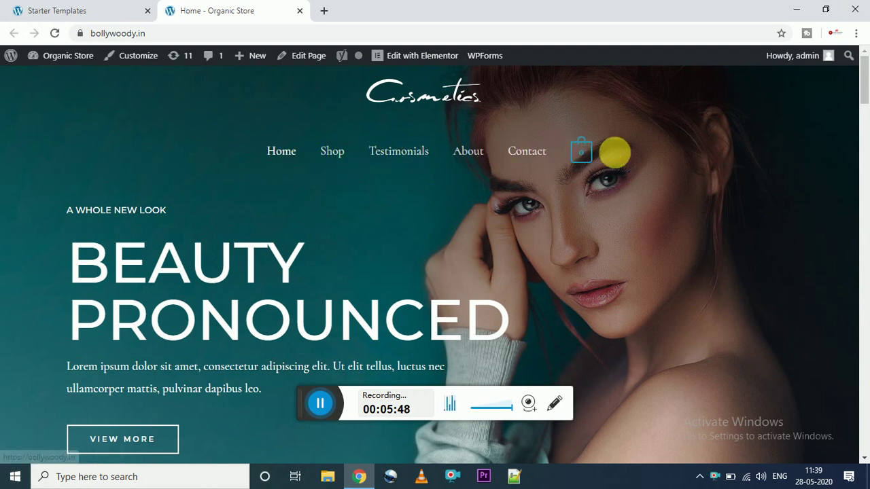
# - Open the Aroma Blush Rose product from the home page and add 2 of it to the cart
pyautogui.moveTo(864, 92); pyautogui.dragTo(863, 158)
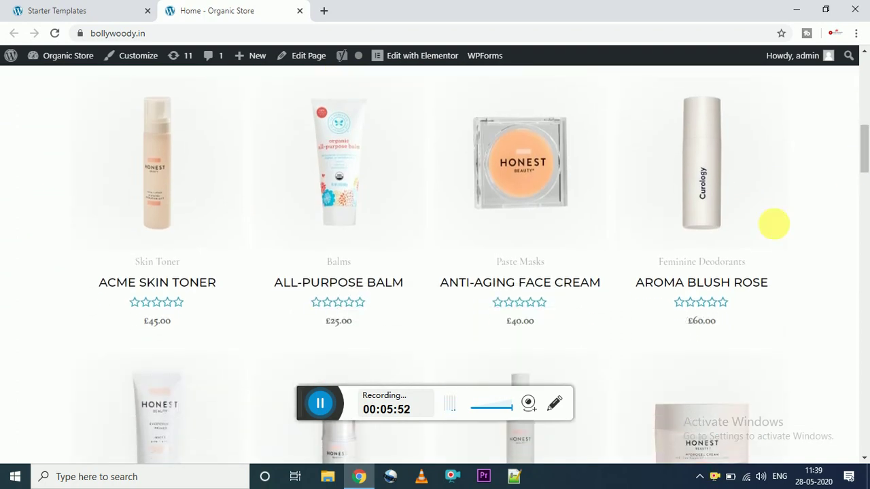
pyautogui.click(714, 224)
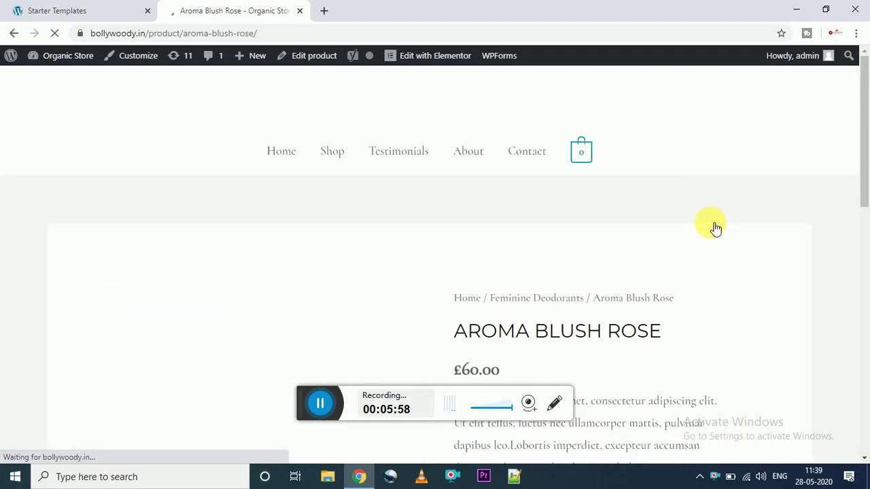
pyautogui.moveTo(865, 189); pyautogui.dragTo(864, 227)
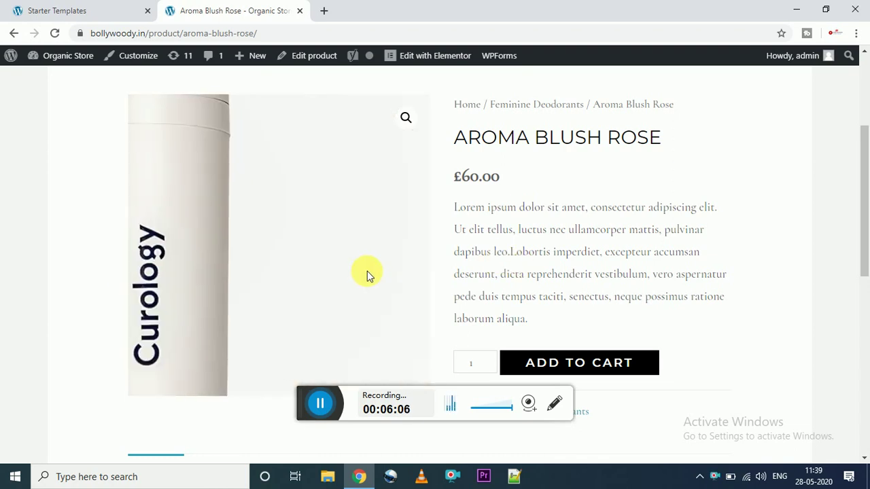
pyautogui.moveTo(866, 165); pyautogui.dragTo(863, 187)
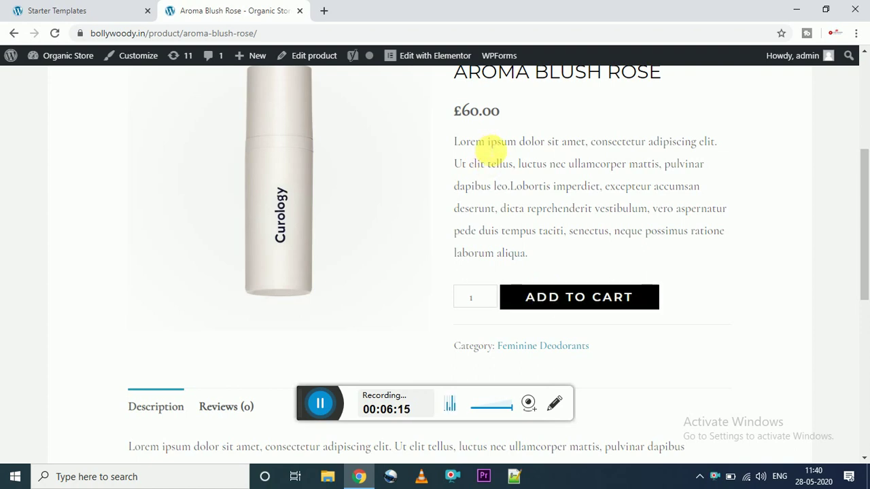
pyautogui.click(488, 293)
pyautogui.click(537, 299)
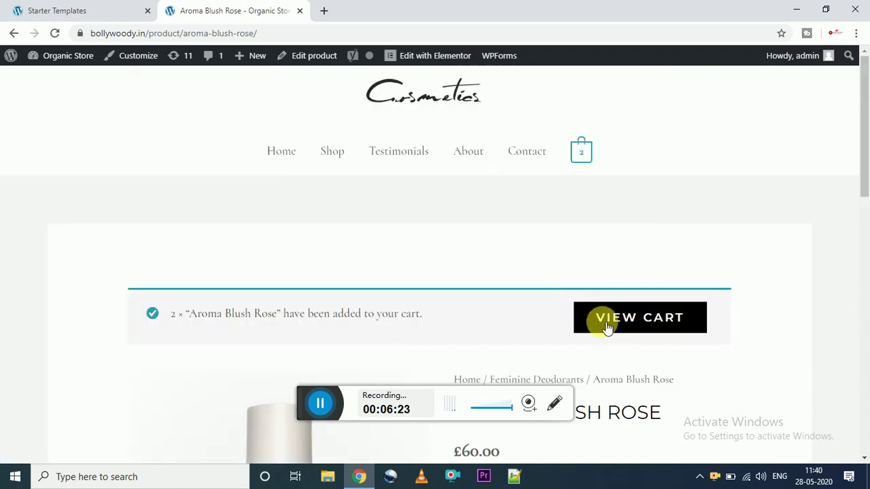
# - Try to open the cart page from the added-to-cart notice and from the header's mini cart
pyautogui.moveTo(864, 178); pyautogui.dragTo(863, 237)
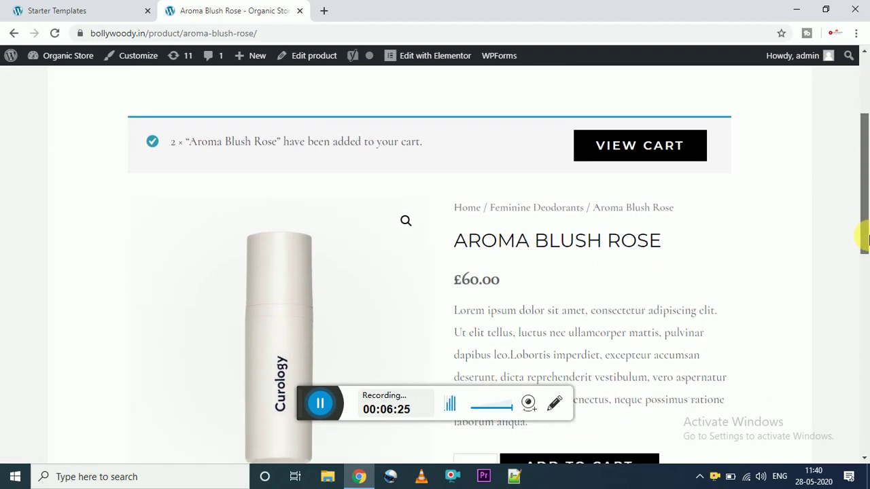
pyautogui.click(679, 146)
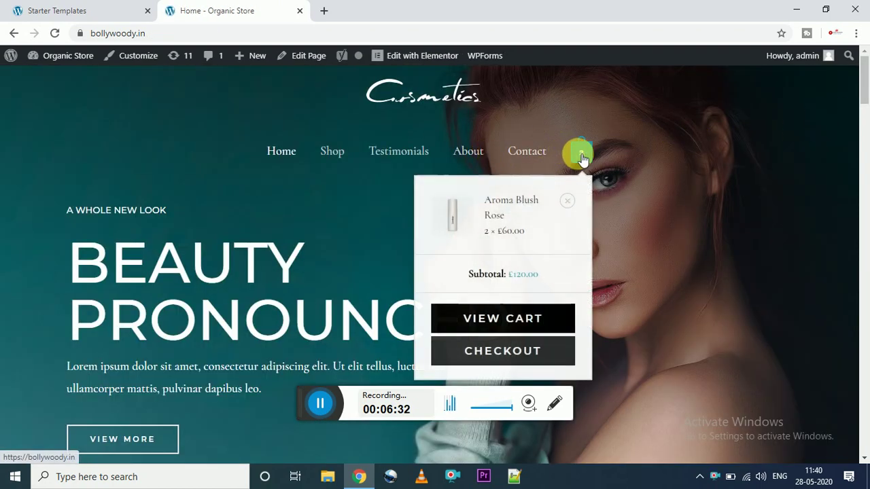
pyautogui.click(581, 157)
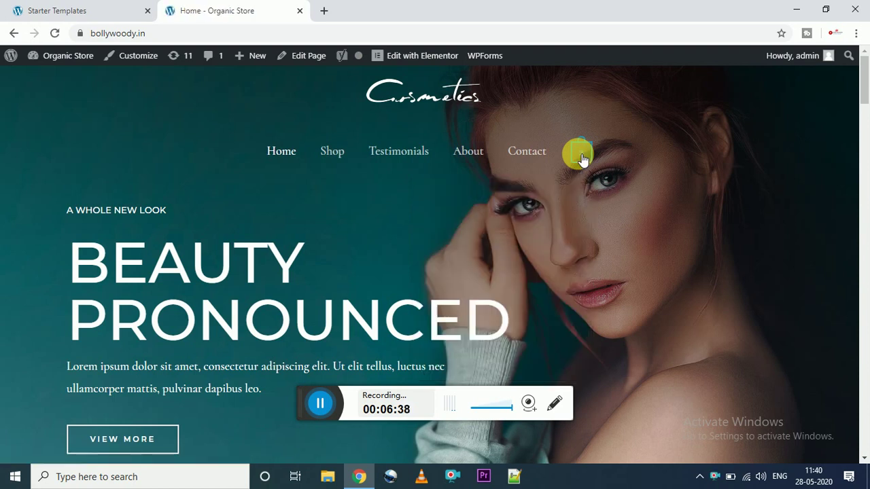
pyautogui.moveTo(581, 158)
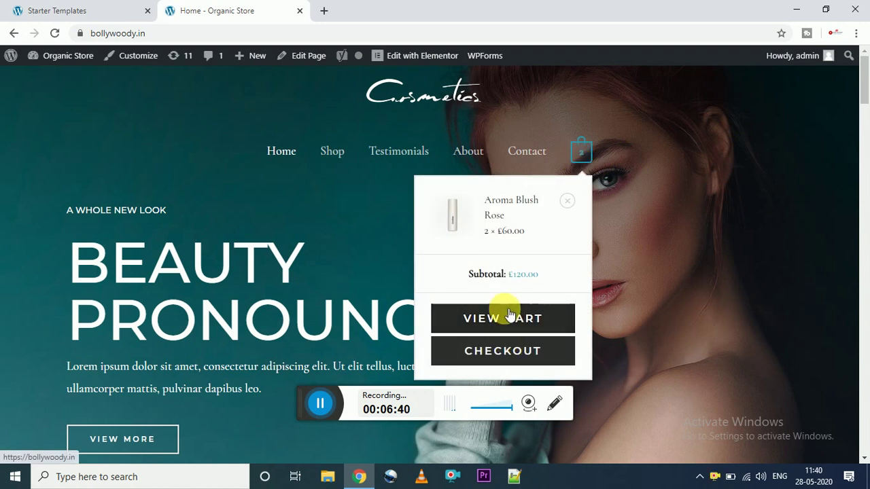
pyautogui.click(511, 319)
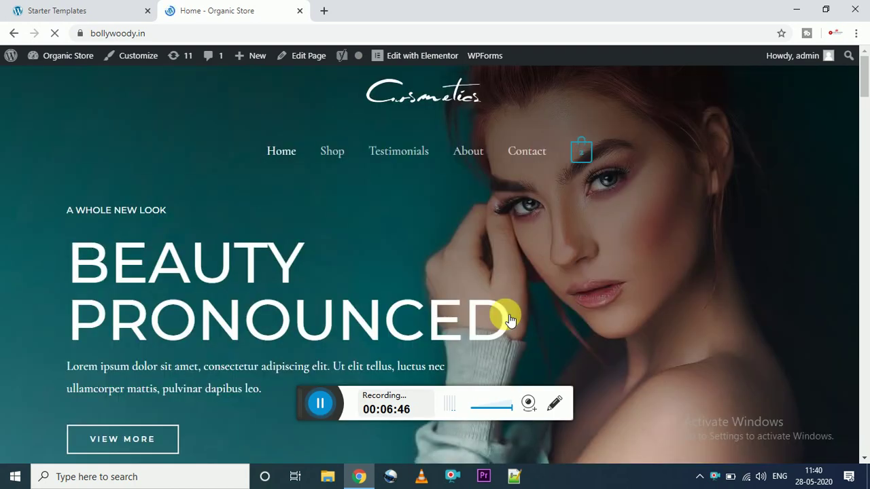
# - Check the subtotal in the header's mini cart and try to proceed to checkout from there
pyautogui.moveTo(580, 163)
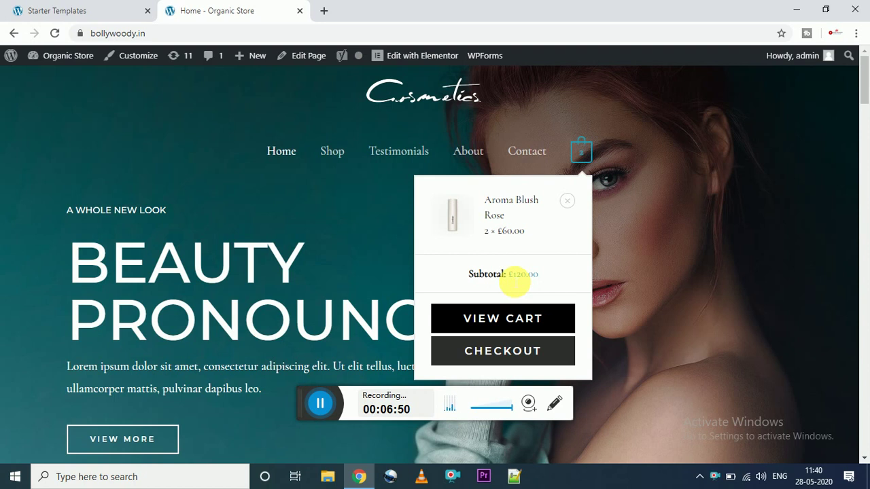
pyautogui.moveTo(509, 276); pyautogui.dragTo(545, 282)
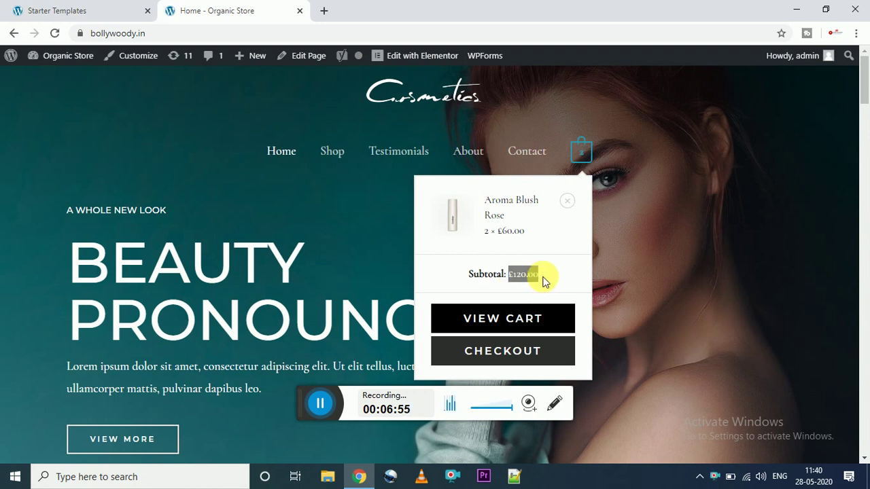
pyautogui.click(517, 353)
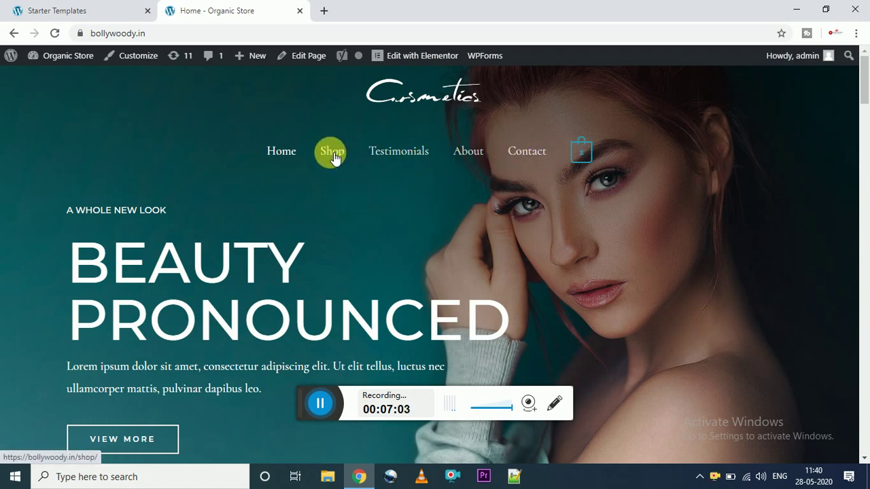
pyautogui.moveTo(582, 154)
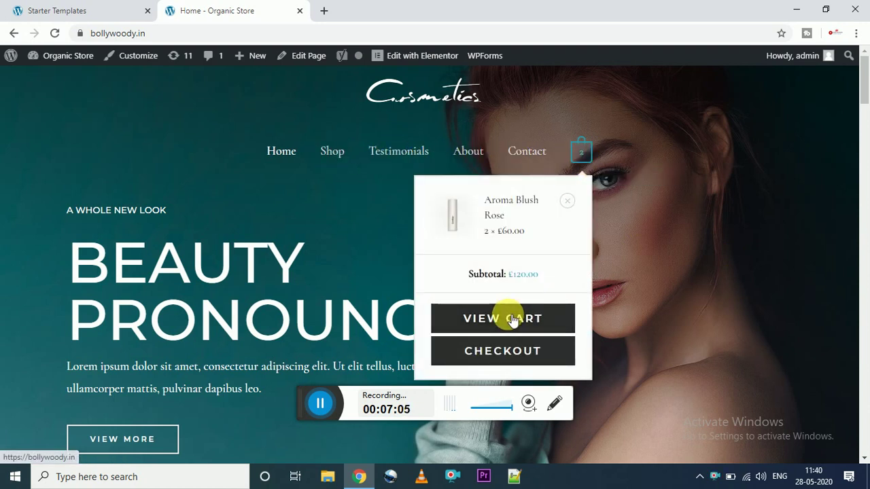
pyautogui.click(511, 349)
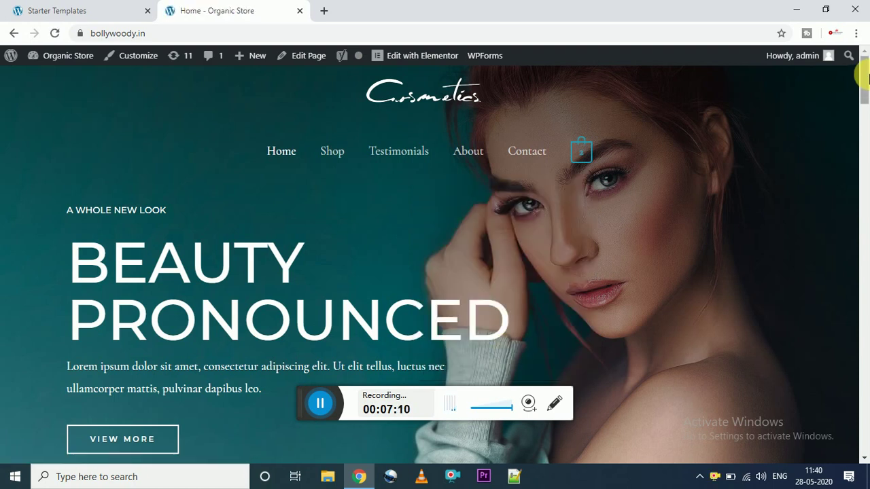
# - Open the Beauty Face Cream product from the home page and add one of it to the cart
pyautogui.moveTo(866, 78); pyautogui.dragTo(863, 379)
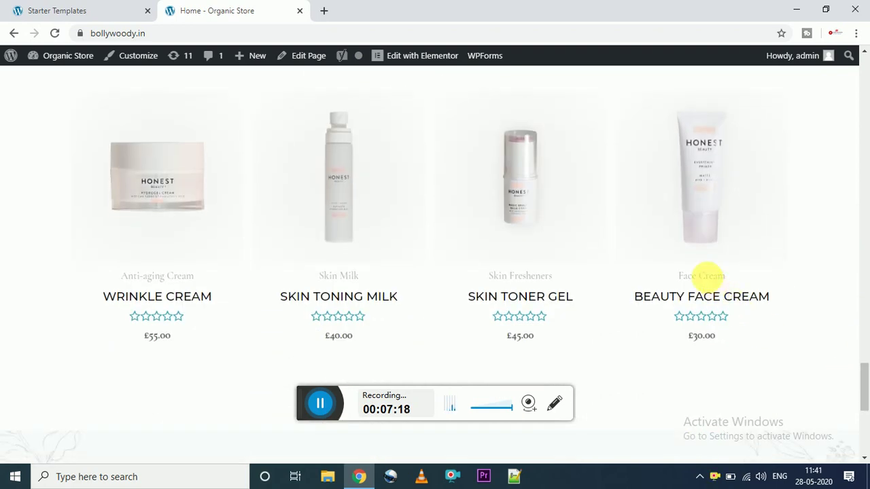
pyautogui.click(706, 212)
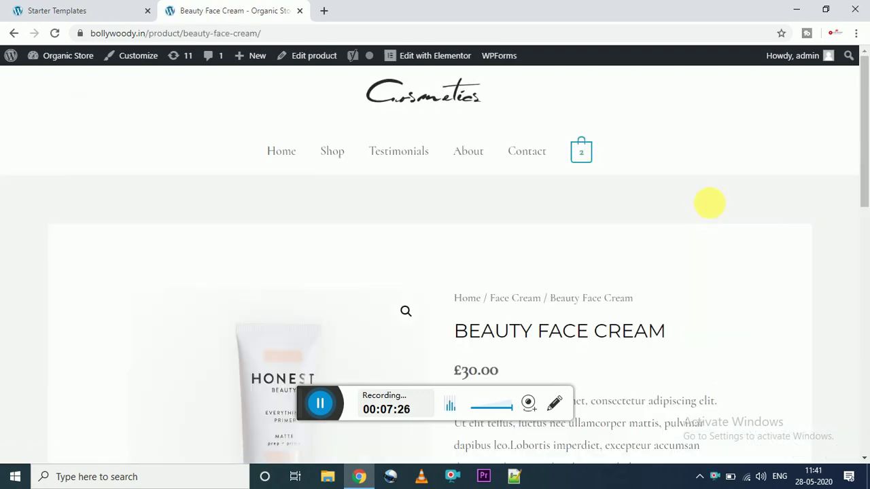
pyautogui.moveTo(866, 125); pyautogui.dragTo(866, 249)
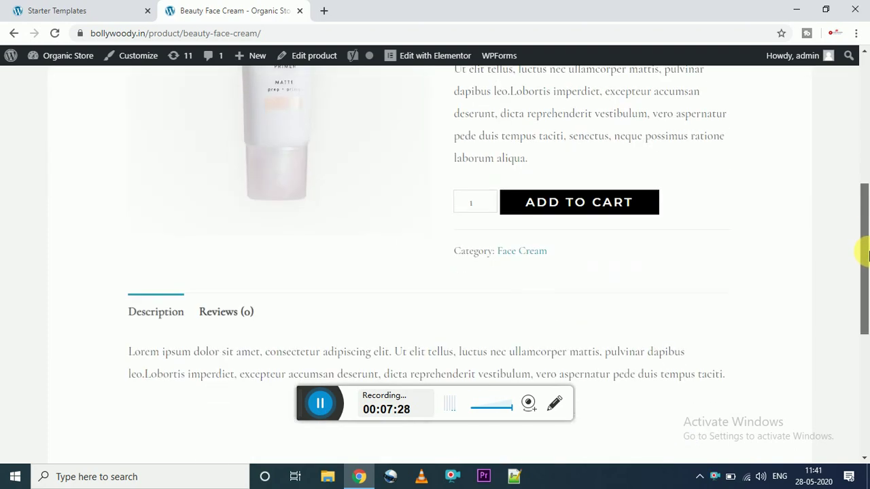
pyautogui.click(588, 209)
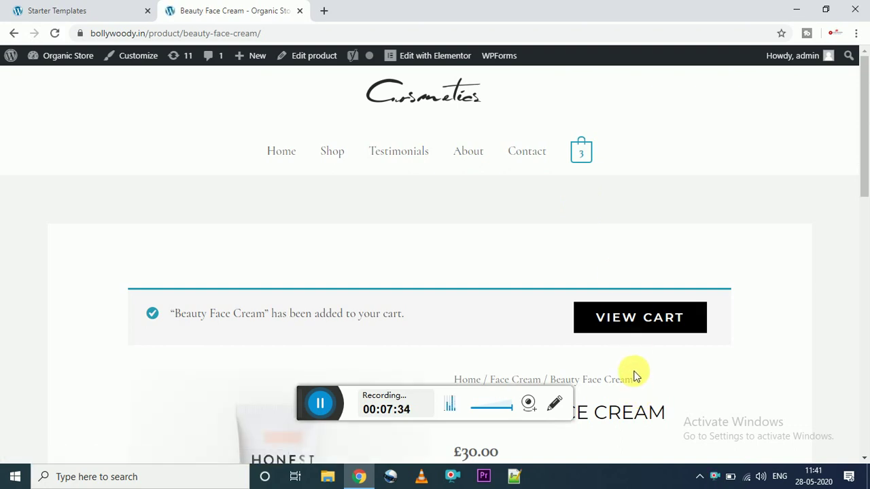
# - Try to open the cart page from the added-to-cart notice and check the header's mini cart
pyautogui.click(633, 331)
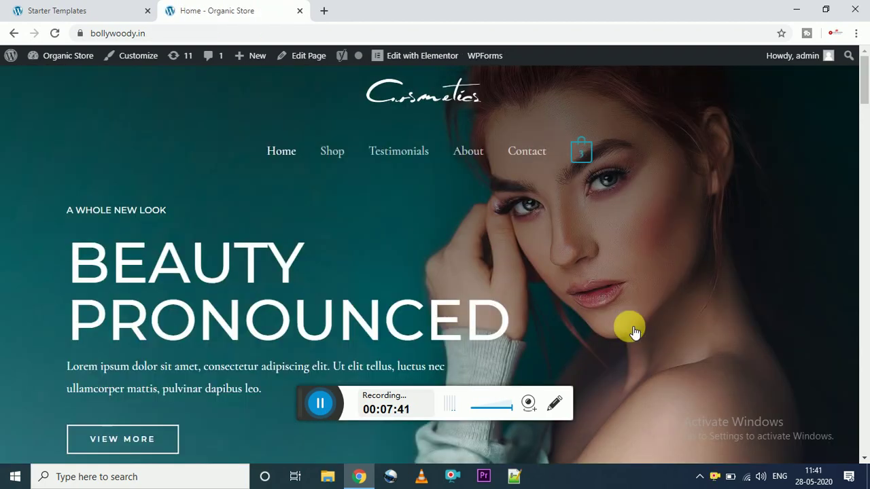
pyautogui.moveTo(585, 156)
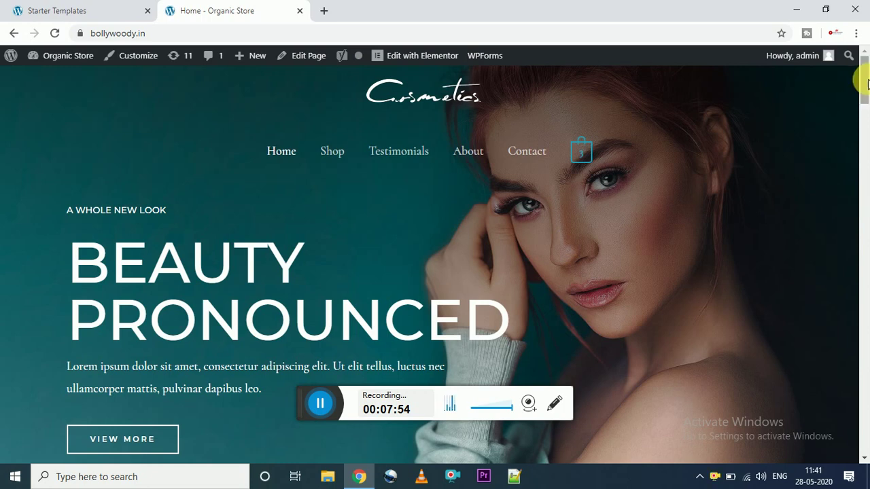
pyautogui.moveTo(865, 82); pyautogui.dragTo(864, 61)
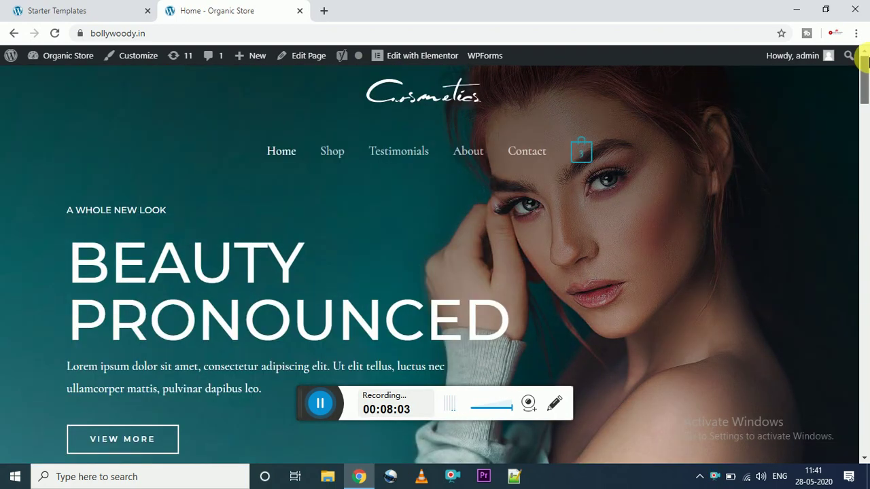
# - Return to the starter templates page, dismiss the import success message, and open the theme Customizer
pyautogui.click(111, 5)
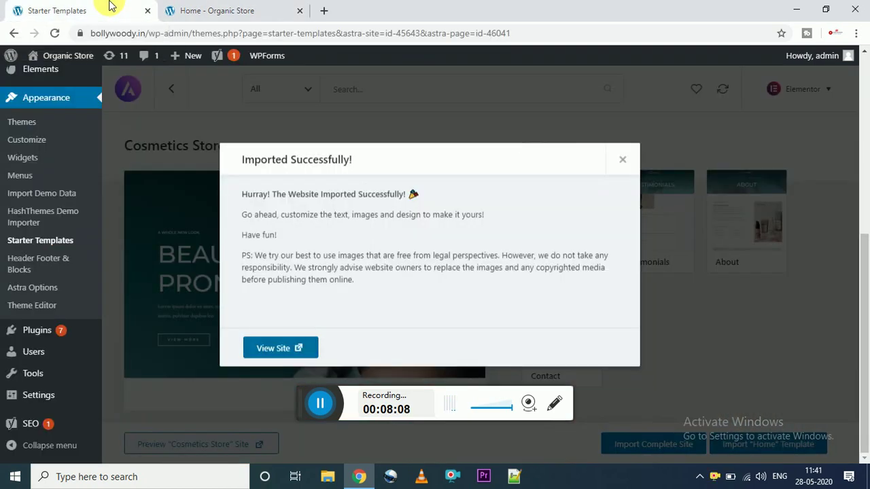
pyautogui.click(623, 161)
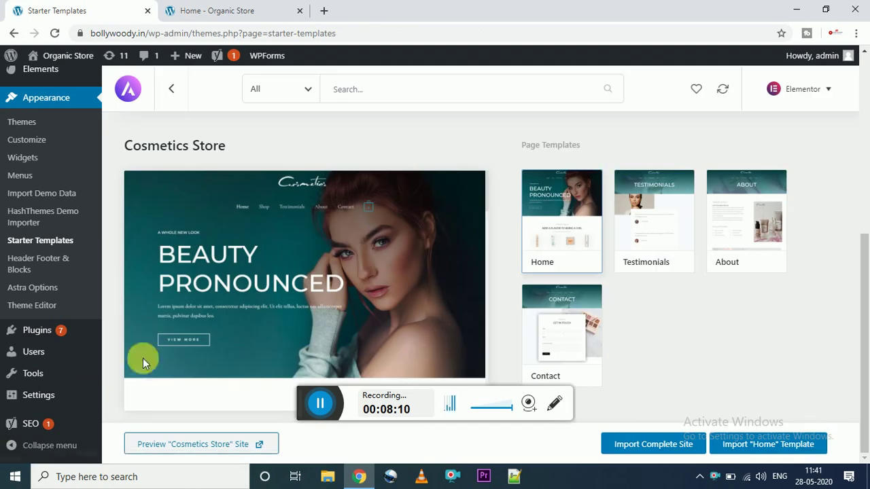
pyautogui.click(30, 145)
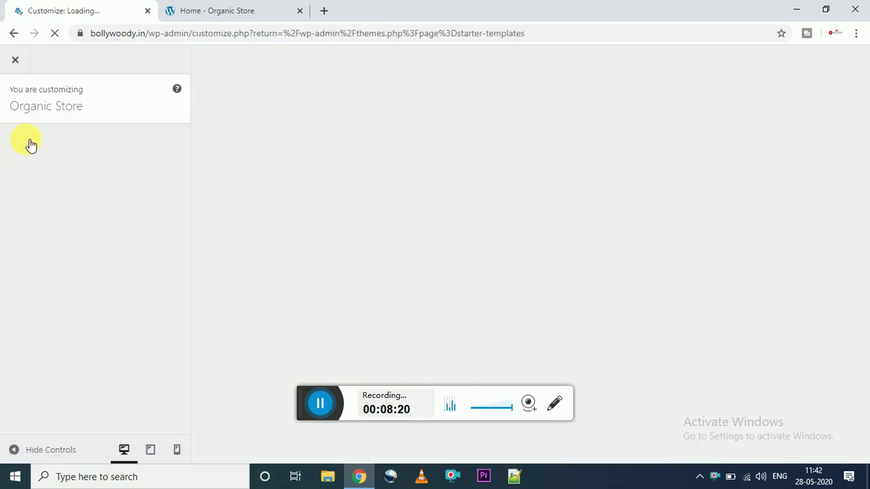
pyautogui.click(220, 9)
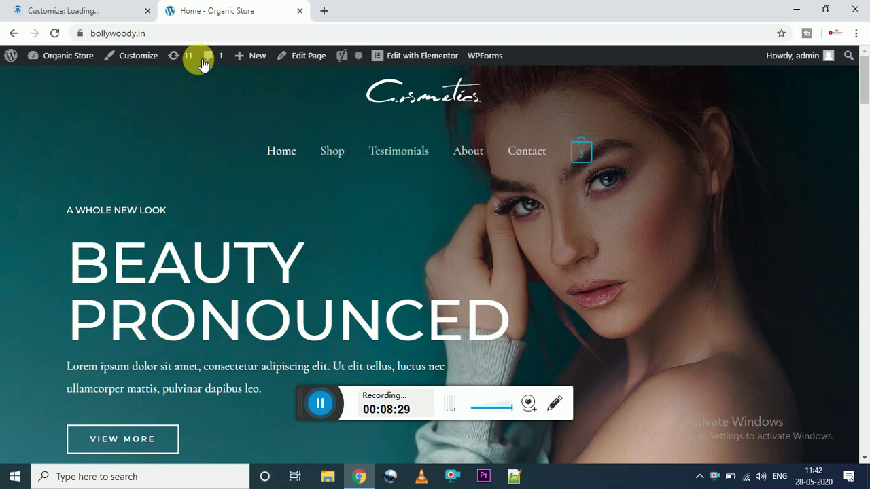
pyautogui.click(104, 5)
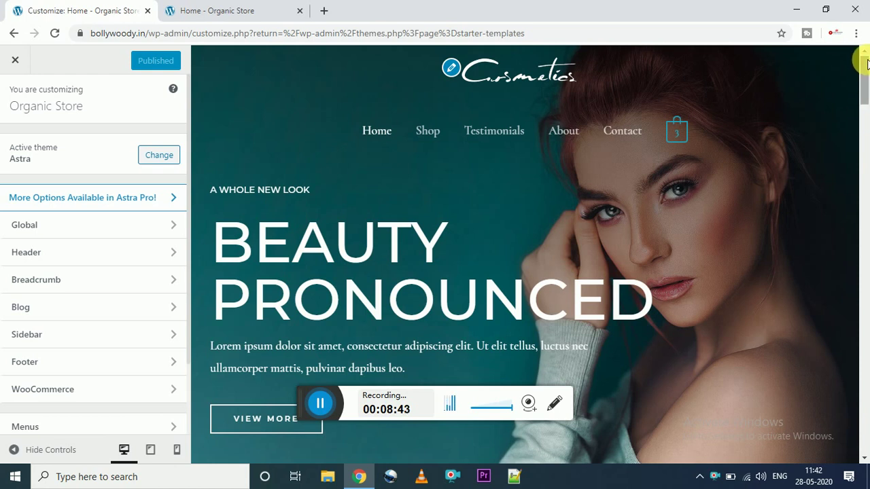
# - Look through the Customizer's sections and open the header's Site Identity settings
pyautogui.moveTo(862, 61); pyautogui.dragTo(864, 116)
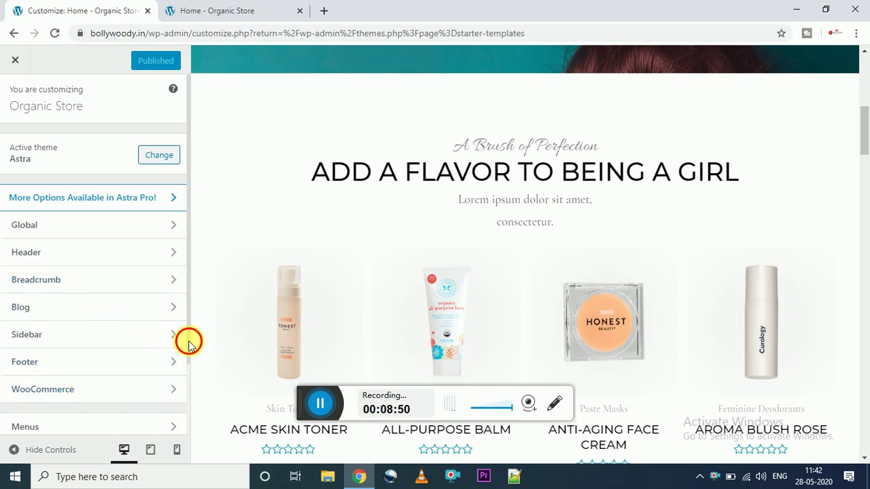
pyautogui.moveTo(188, 344); pyautogui.dragTo(190, 426)
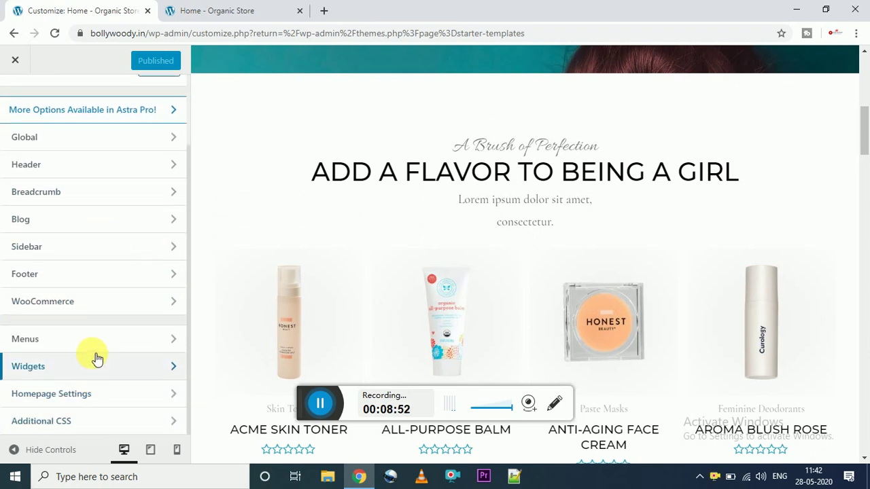
pyautogui.click(68, 166)
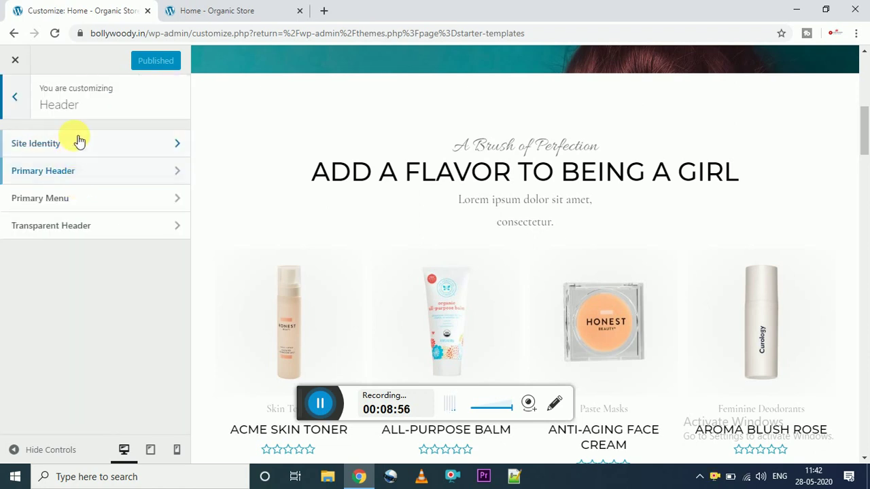
pyautogui.click(82, 148)
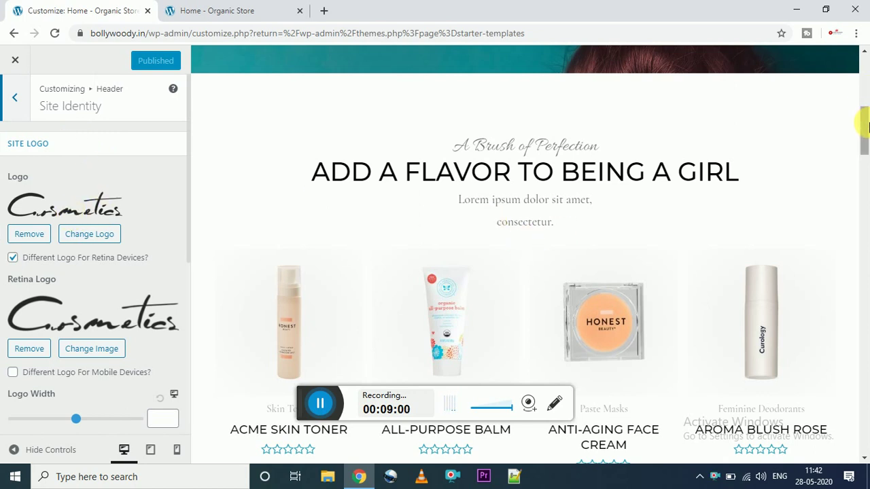
# - Set the site logo's width to 416 and publish the change
pyautogui.moveTo(863, 122); pyautogui.dragTo(866, 31)
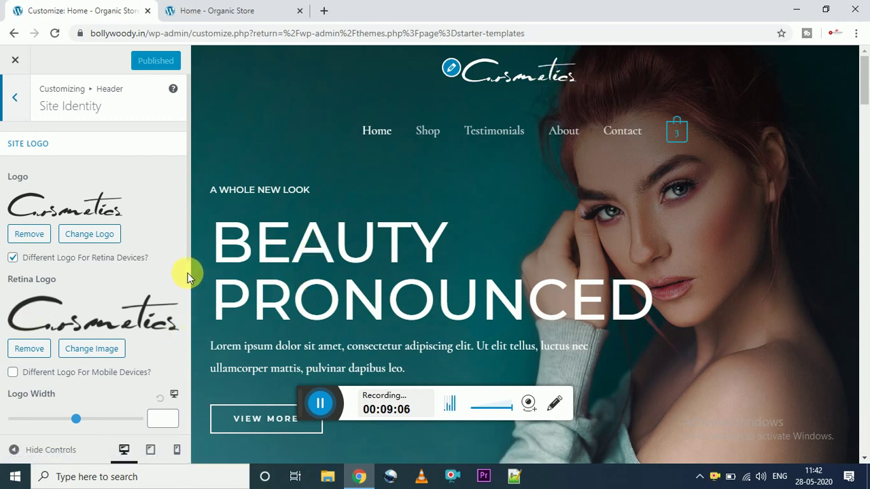
pyautogui.moveTo(188, 259); pyautogui.dragTo(188, 373)
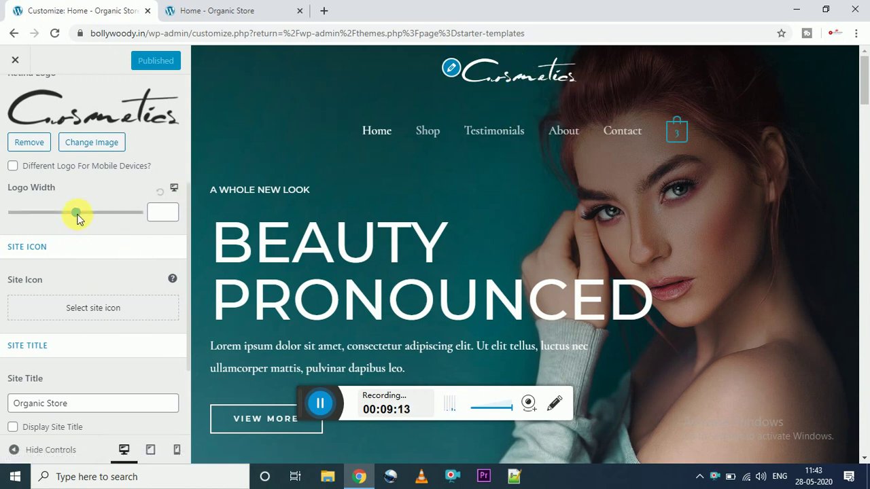
pyautogui.moveTo(77, 216); pyautogui.dragTo(100, 219)
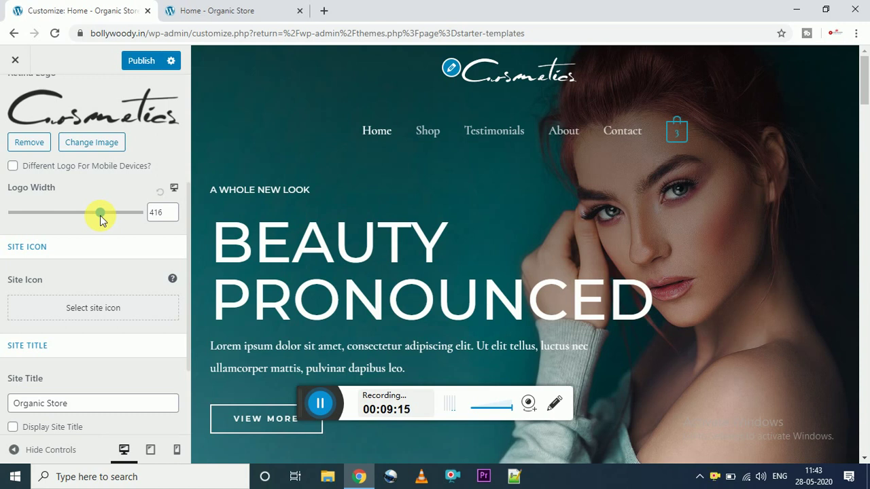
pyautogui.click(158, 64)
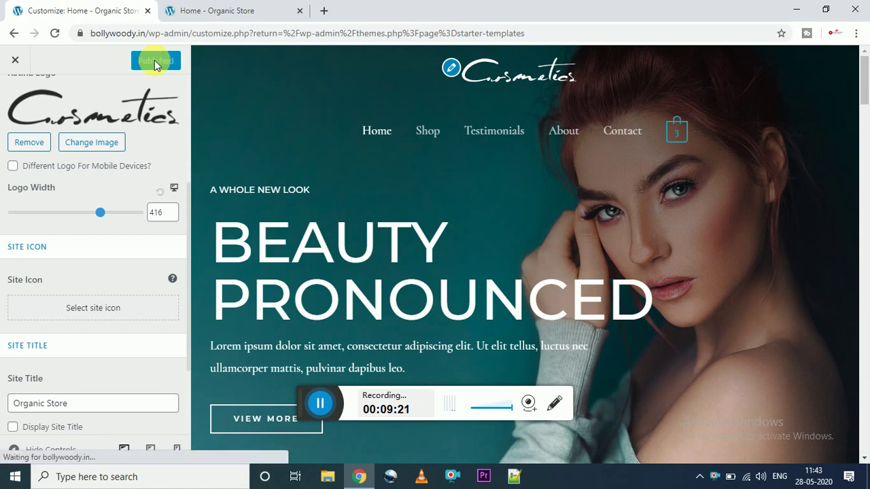
# - Reload the live home page to check the logo size, and return to the Customizer
pyautogui.click(228, 8)
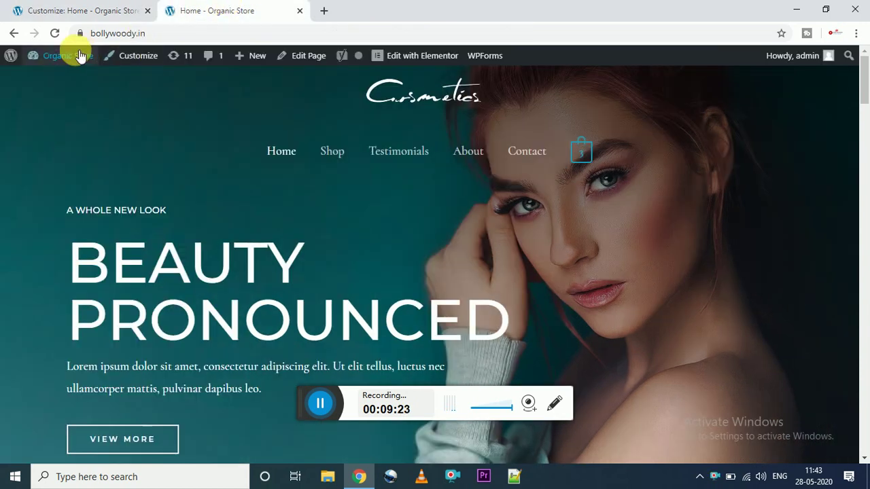
pyautogui.click(55, 34)
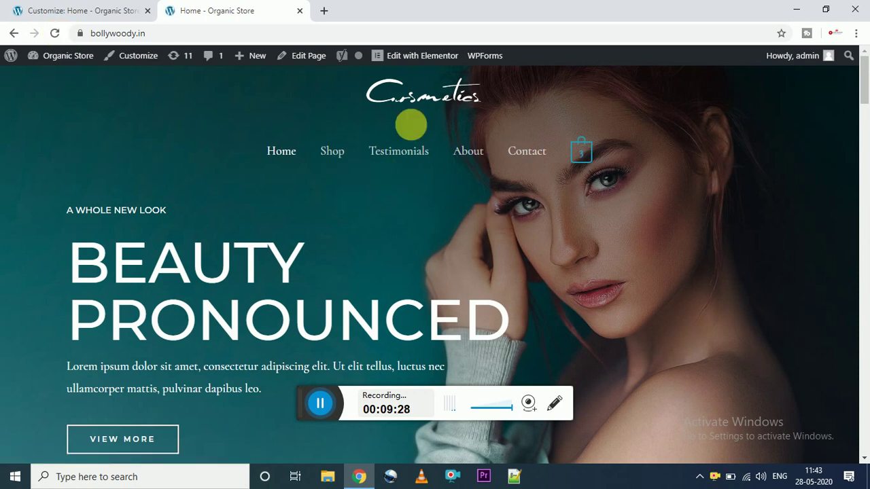
pyautogui.click(106, 12)
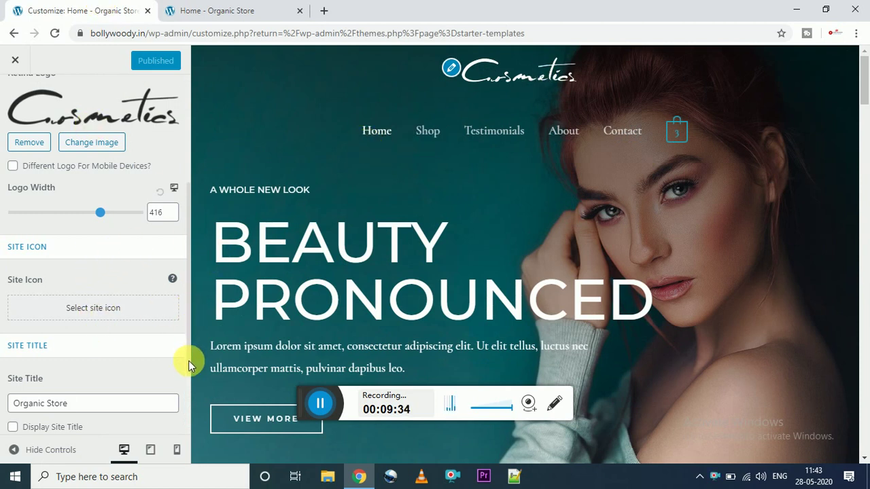
# - Change the site title to "Cosmetic Store" in the Site Identity settings
pyautogui.moveTo(192, 361); pyautogui.dragTo(100, 386)
pyautogui.click(101, 386)
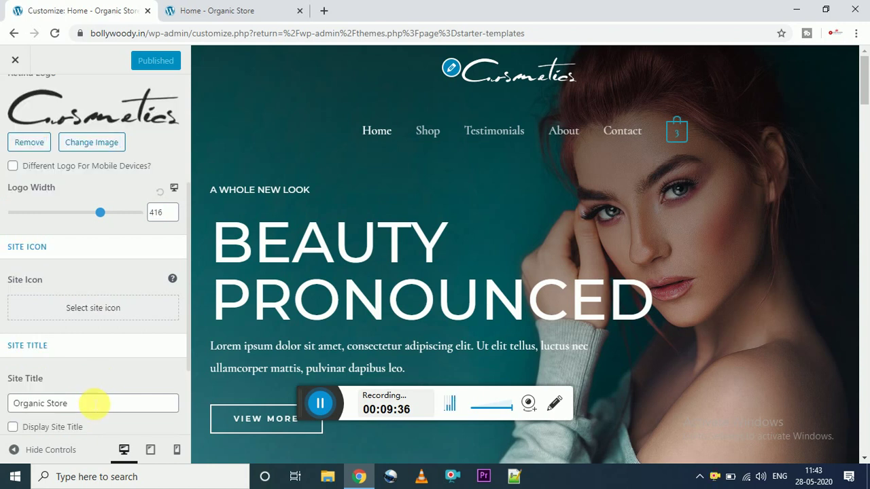
pyautogui.click(91, 406)
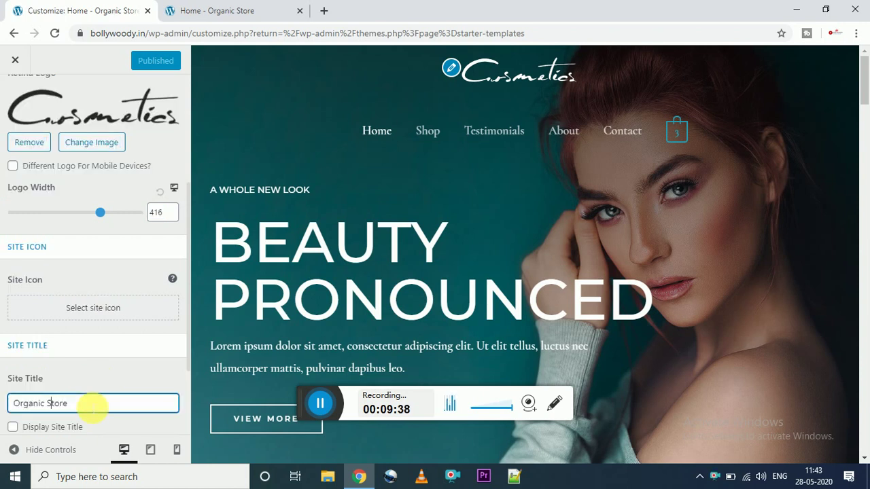
pyautogui.press('BackSpace')
pyautogui.press('BackSpace')
pyautogui.press('BackSpace')
pyautogui.press('BackSpace')
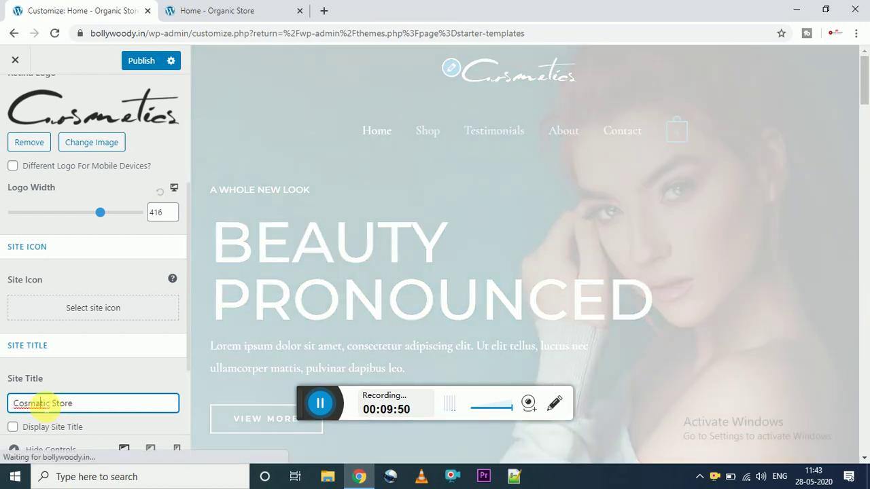
pyautogui.click(41, 403)
pyautogui.write('e')
pyautogui.press('BackSpace')
pyautogui.press('BackSpace')
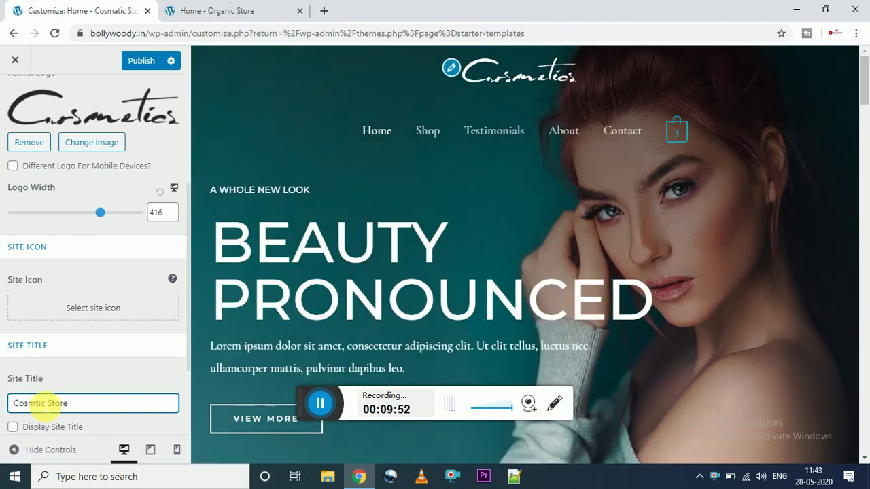
pyautogui.write('e')
# - Publish the new site title, reload the live home page to check it, and return to the Customizer
pyautogui.click(213, 7)
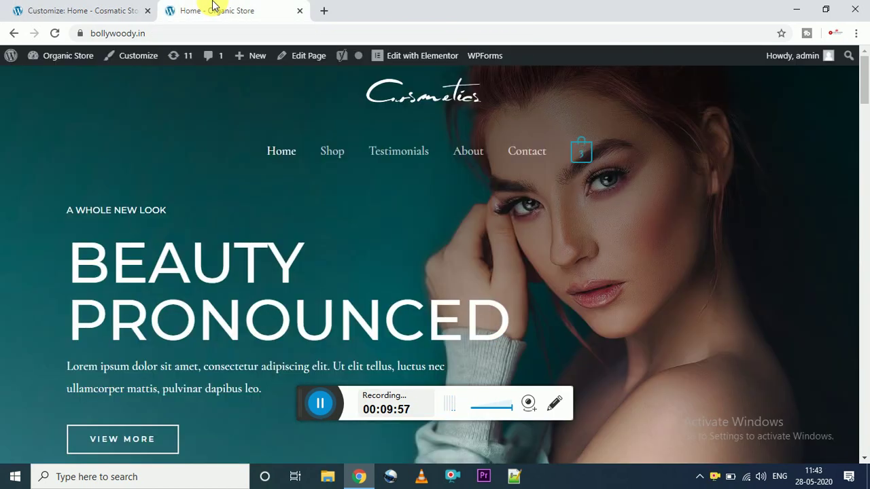
pyautogui.click(120, 8)
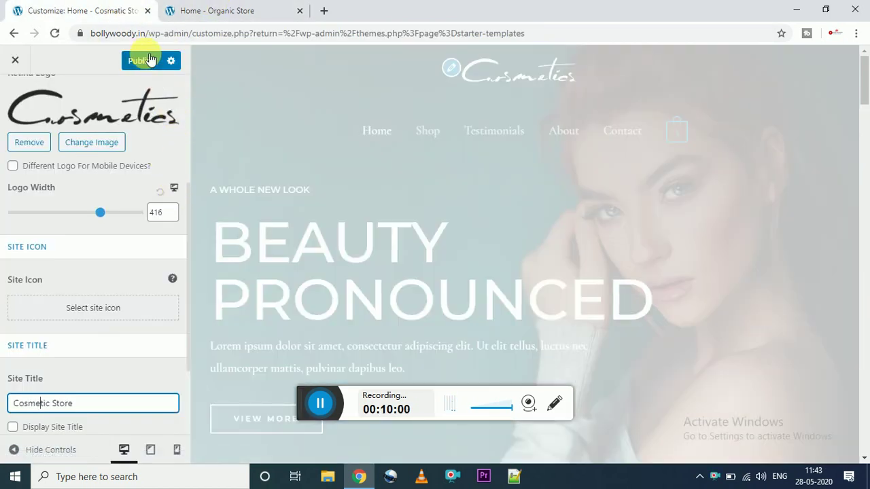
pyautogui.click(148, 60)
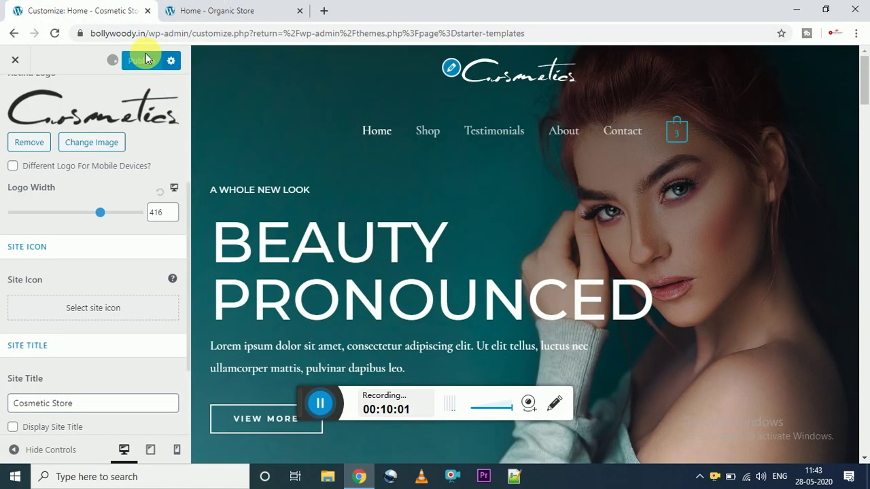
pyautogui.click(211, 8)
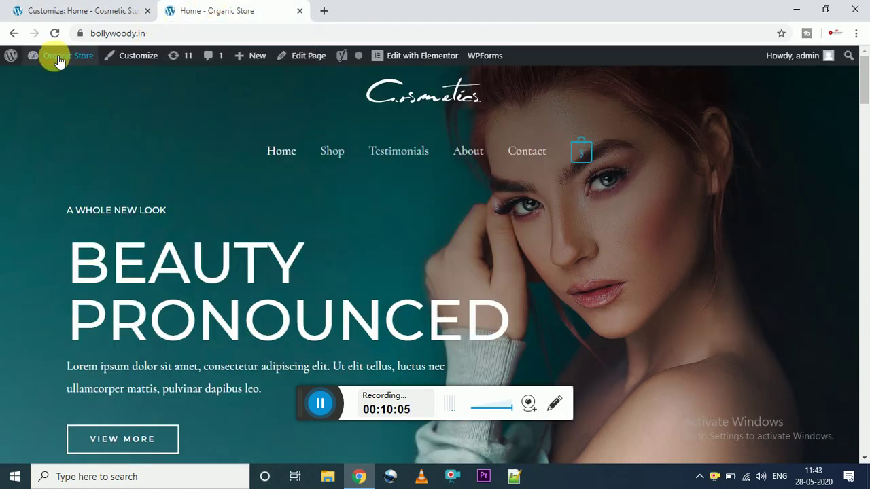
pyautogui.click(56, 34)
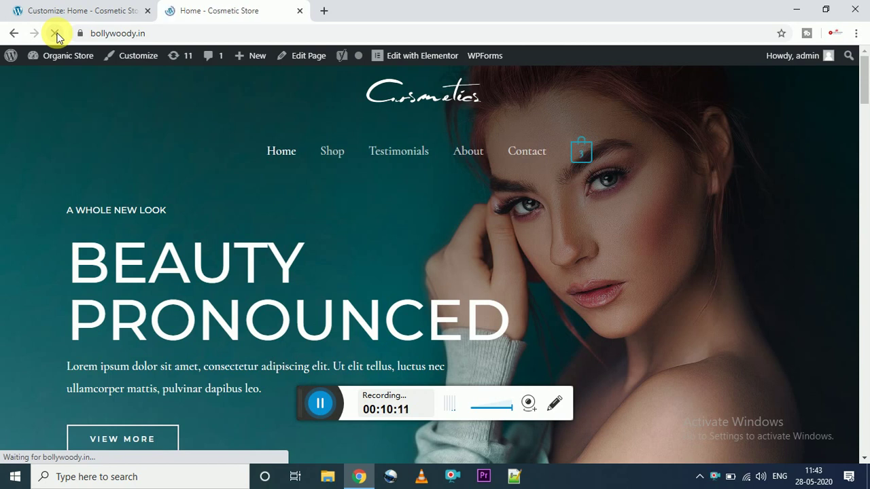
pyautogui.moveTo(64, 57)
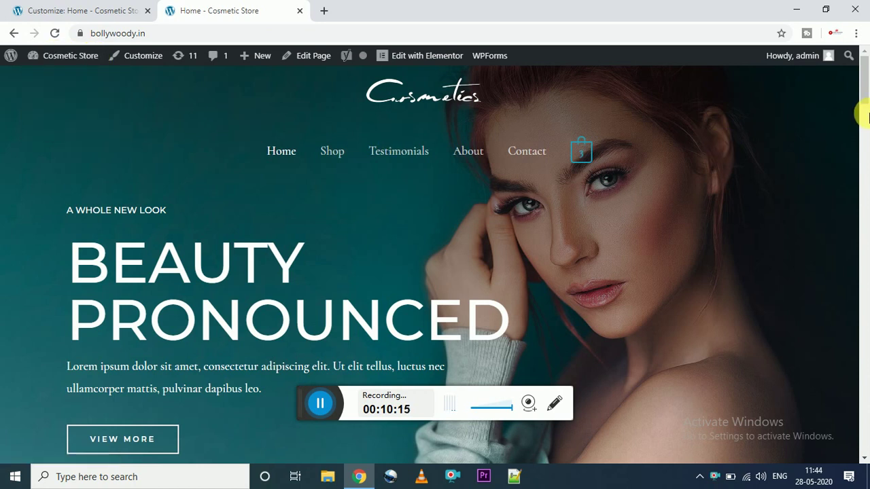
pyautogui.moveTo(864, 93); pyautogui.dragTo(840, 16)
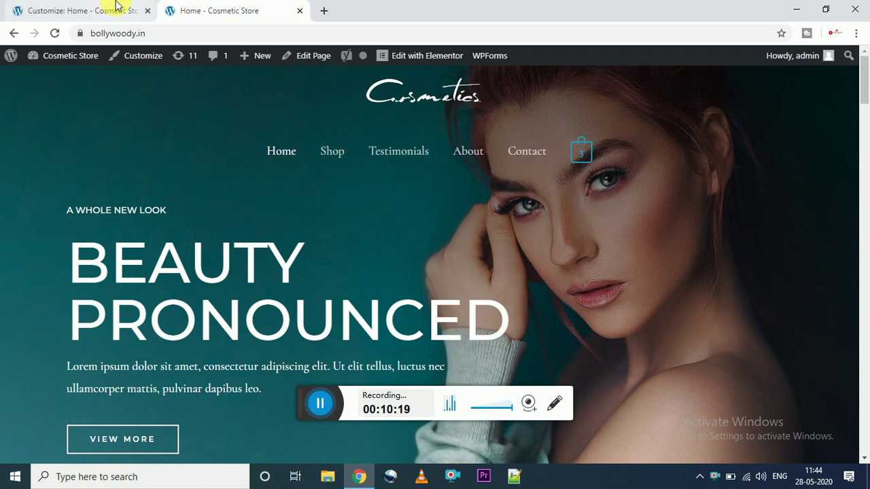
pyautogui.click(81, 10)
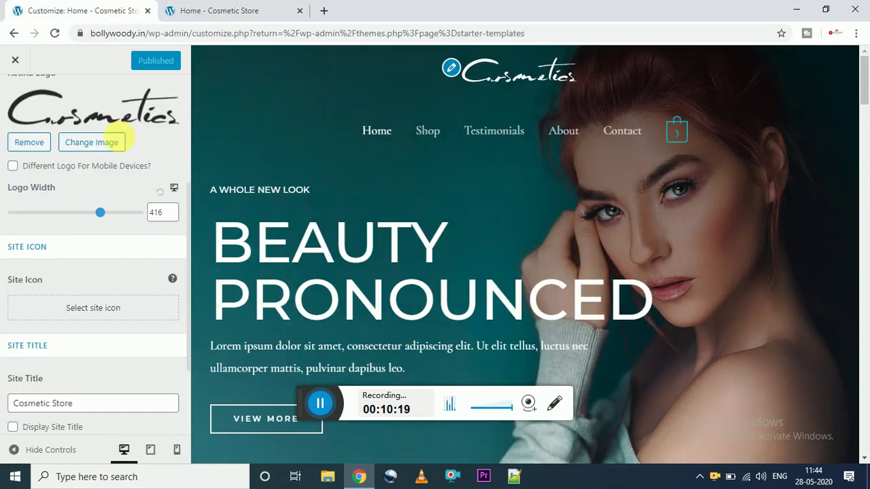
# - Close the Customizer and open the Pages list, looking briefly at the Home page's editor before returning to the list
pyautogui.click(15, 63)
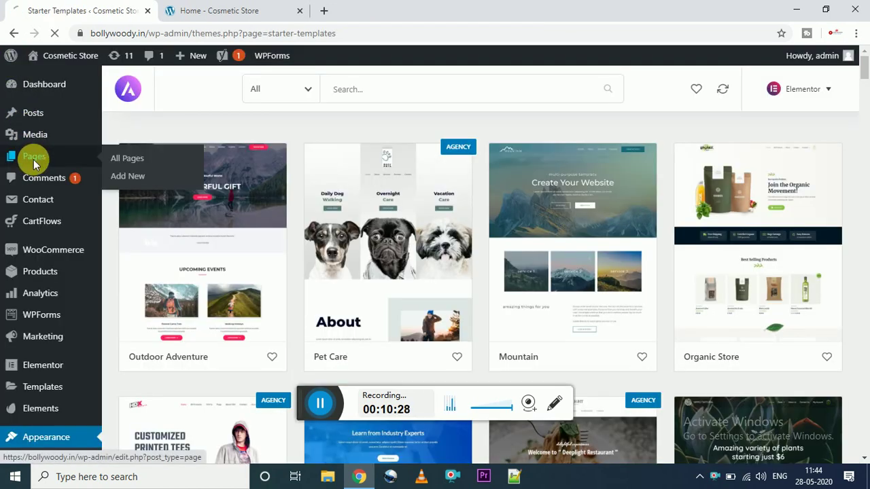
pyautogui.click(36, 163)
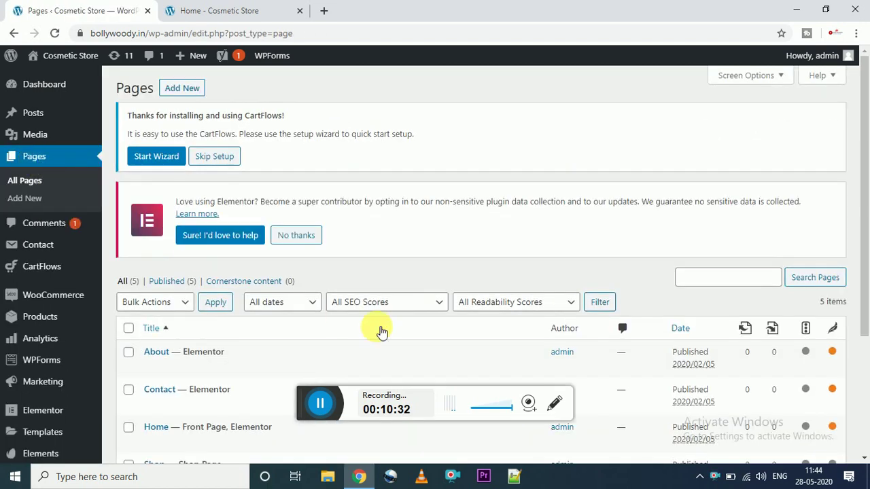
pyautogui.scroll(-3, 394, 285)
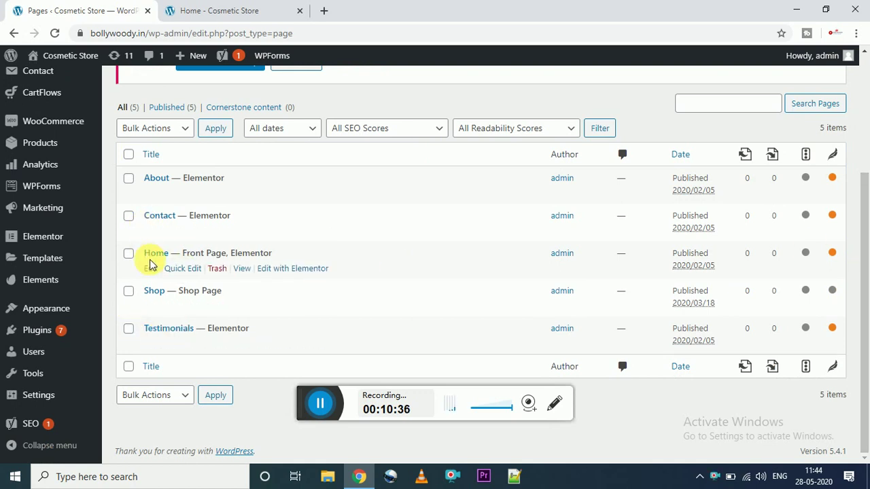
pyautogui.click(152, 269)
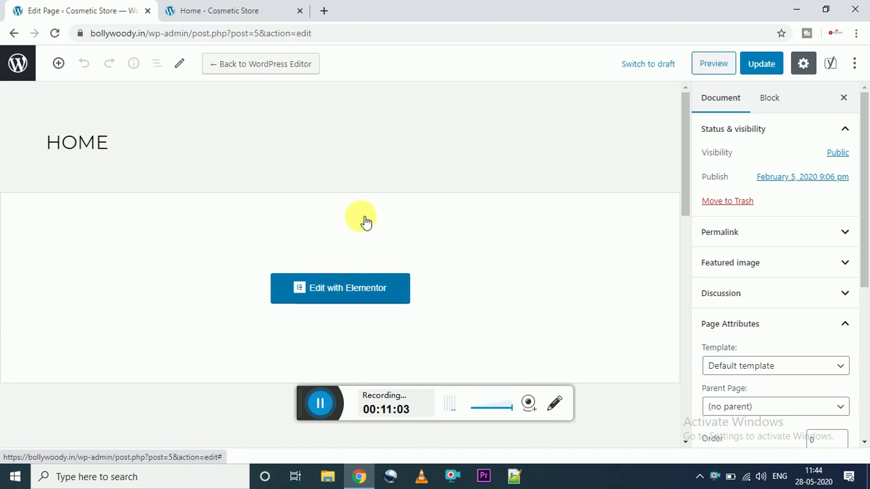
pyautogui.click(12, 35)
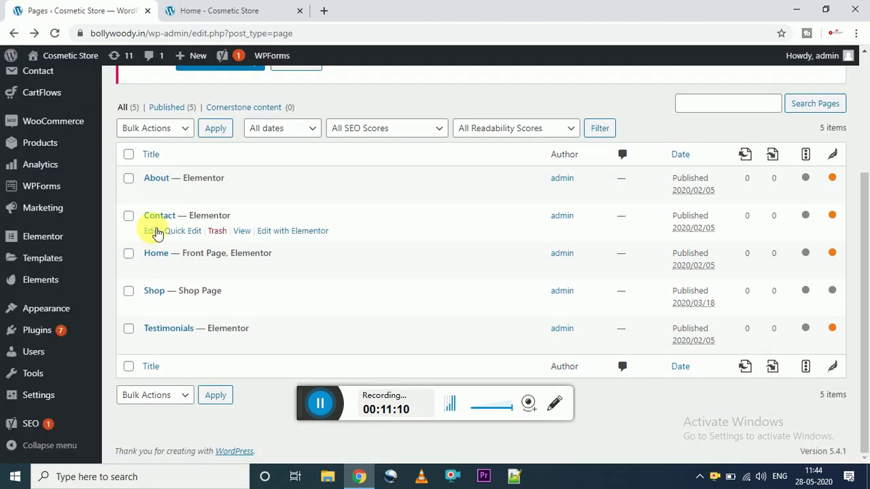
# - Open the Contact page for editing in Elementor and look over its header and contact form
pyautogui.click(150, 231)
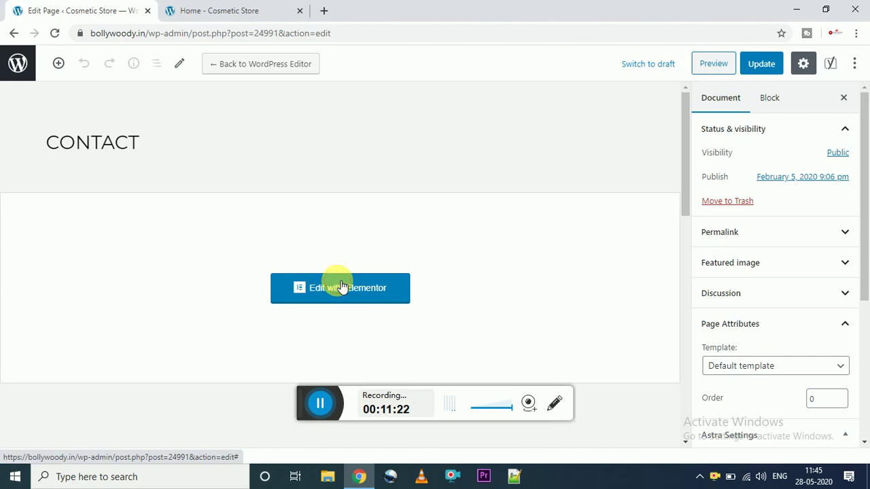
pyautogui.click(342, 287)
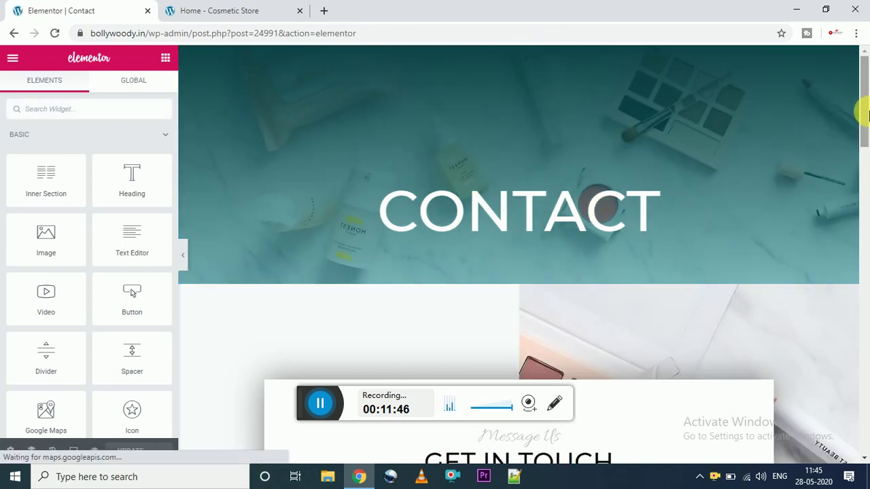
pyautogui.scroll(-4, 863, 115)
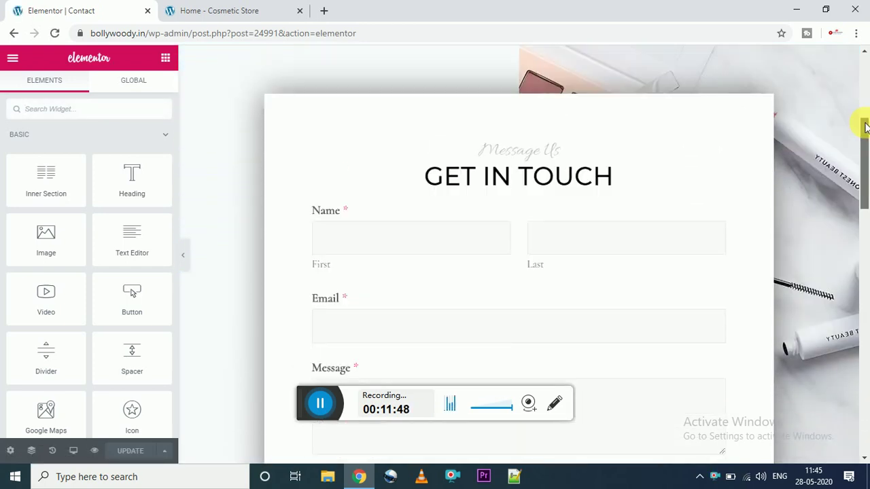
pyautogui.scroll(5, 865, 125)
# - View the live Contact page to compare it with the Elementor layout, and return to the Elementor editor
pyautogui.click(243, 8)
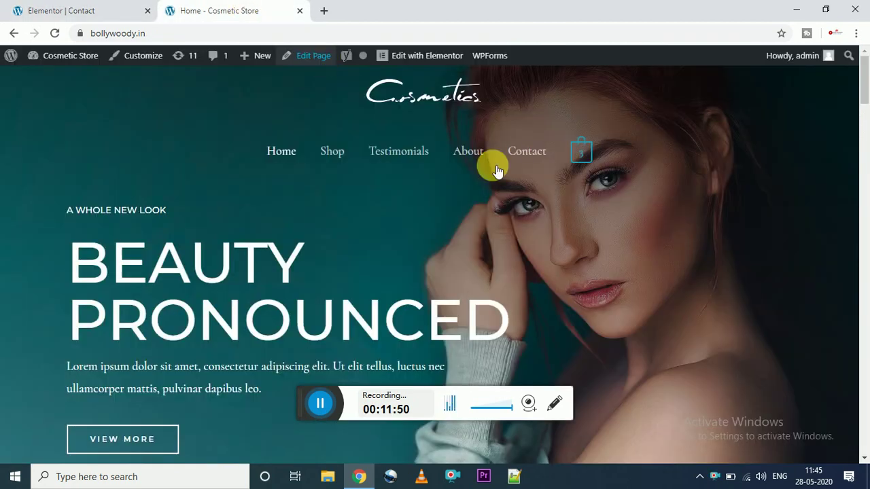
pyautogui.click(534, 165)
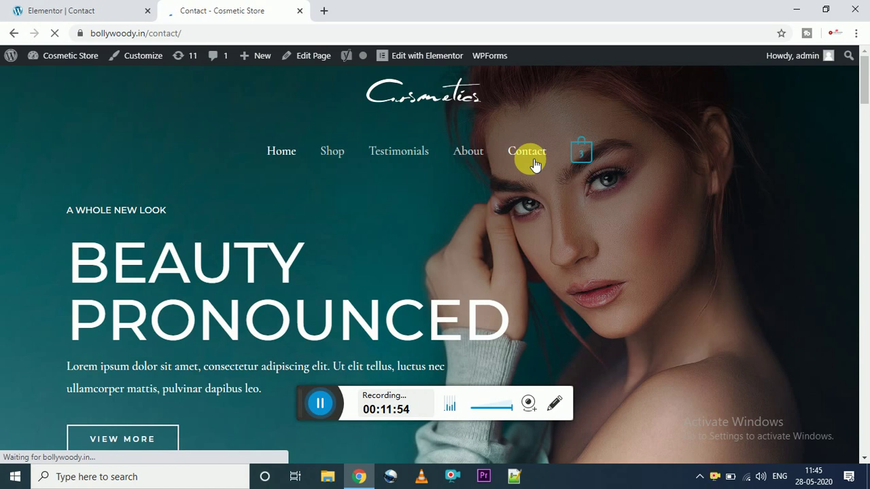
pyautogui.scroll(-3, 860, 93)
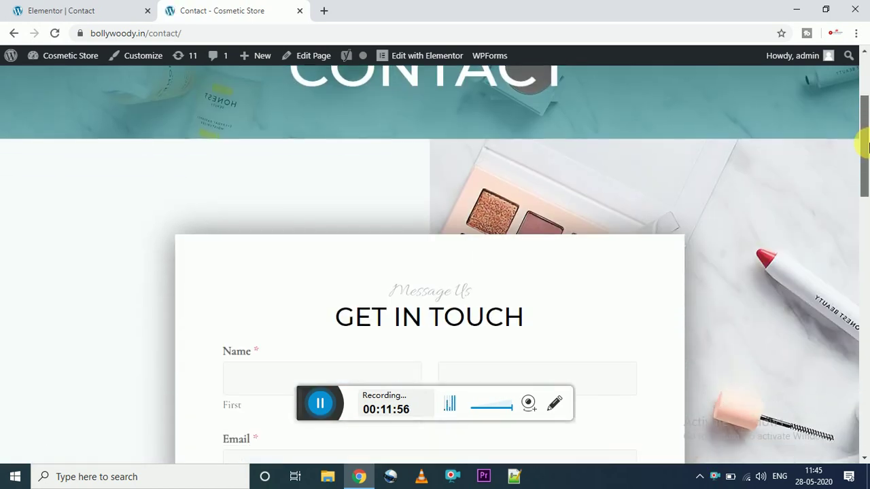
pyautogui.scroll(3, 860, 93)
pyautogui.click(30, 8)
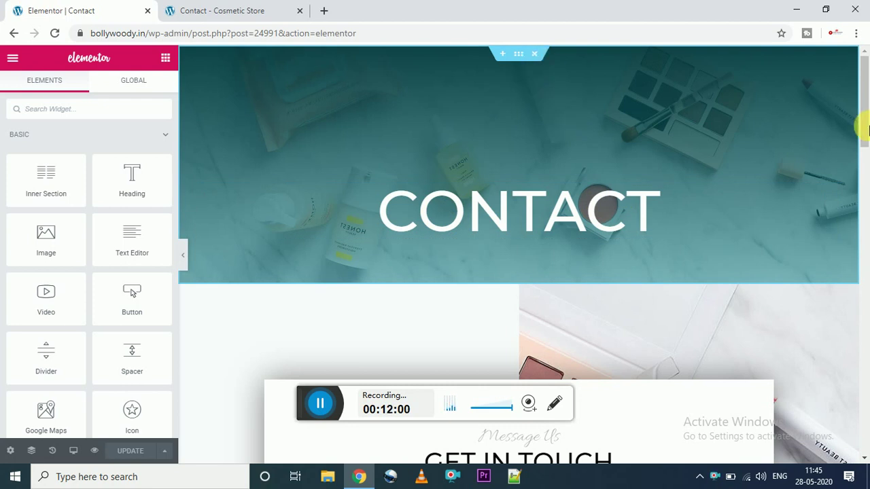
# - Review the Contact page's sections in Elementor and browse the Blocks in Astra's template library without inserting one
pyautogui.moveTo(863, 129); pyautogui.dragTo(862, 198)
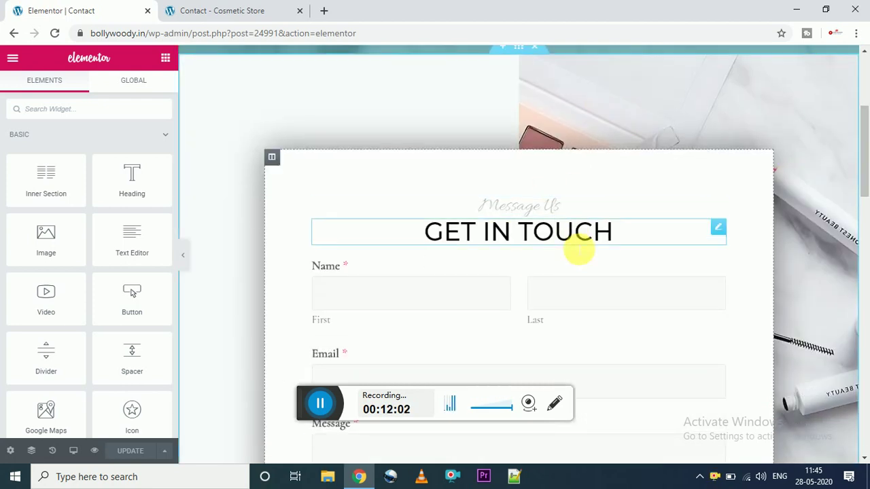
pyautogui.scroll(-5, 516, 238)
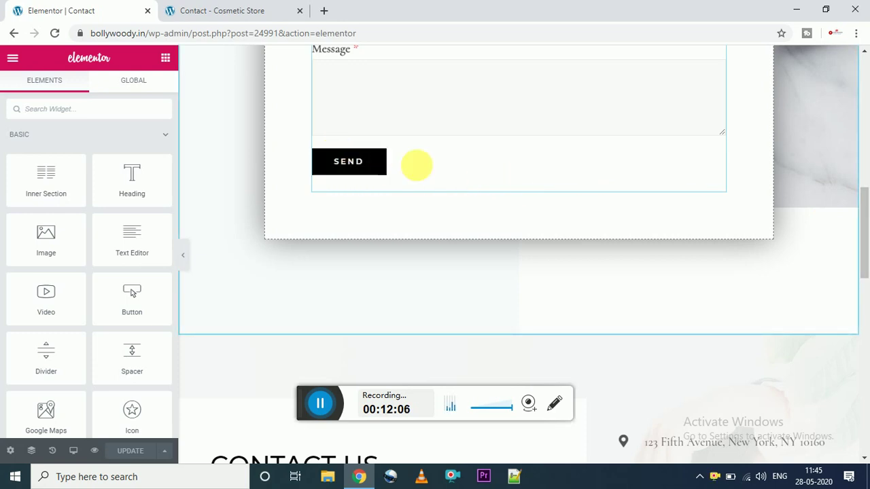
pyautogui.moveTo(863, 233); pyautogui.dragTo(865, 397)
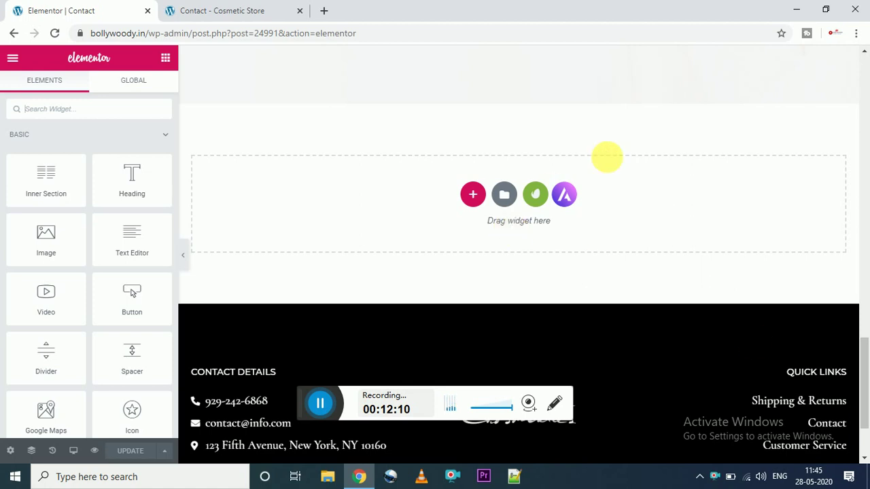
pyautogui.click(566, 195)
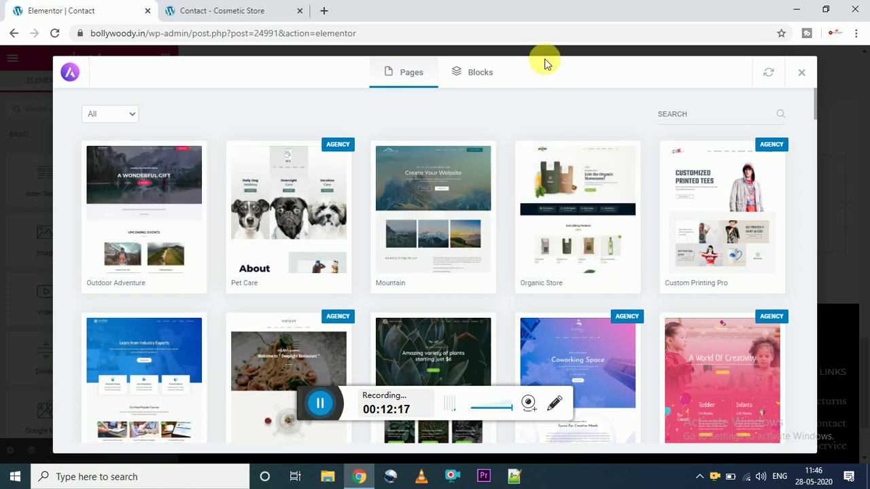
pyautogui.click(481, 75)
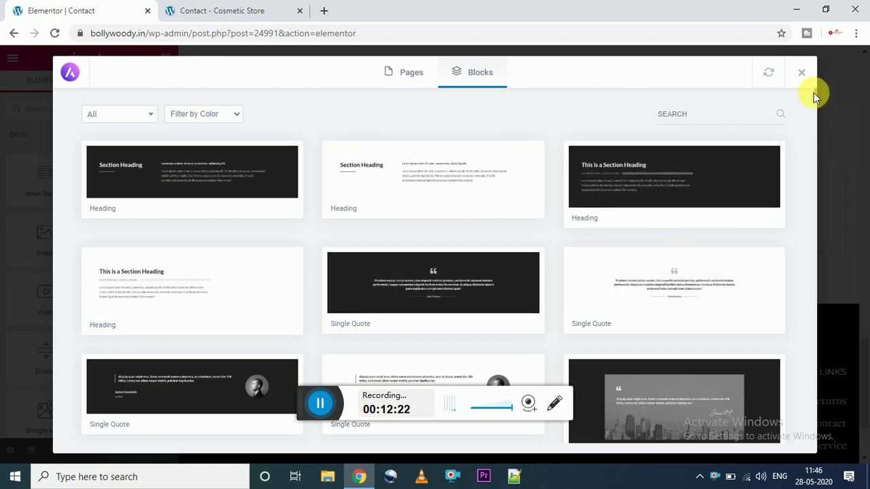
pyautogui.scroll(-15, 815, 102)
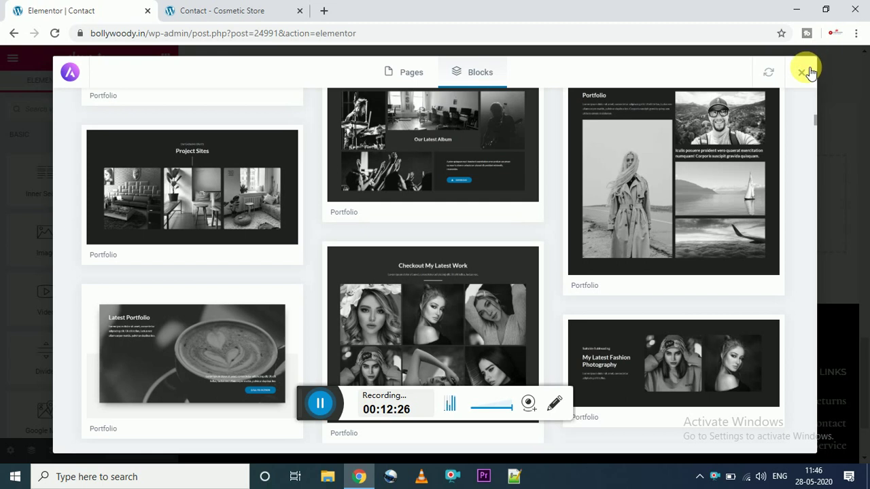
pyautogui.click(802, 72)
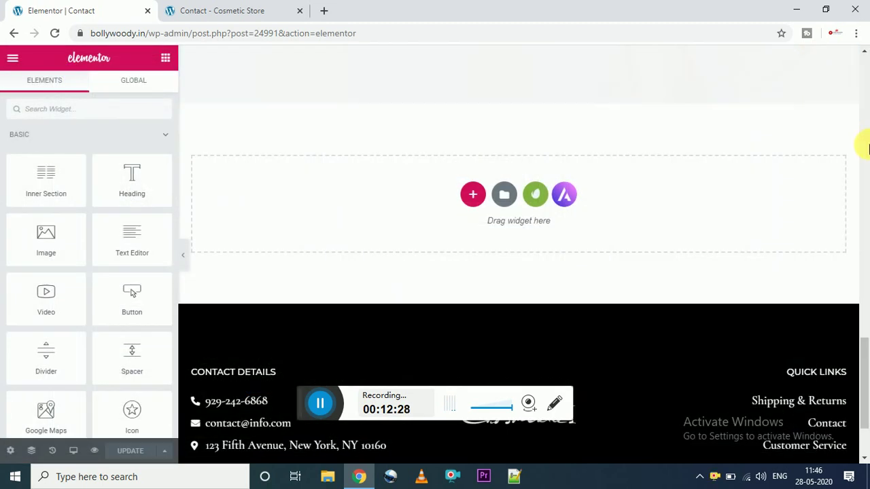
pyautogui.moveTo(864, 363); pyautogui.dragTo(864, 81)
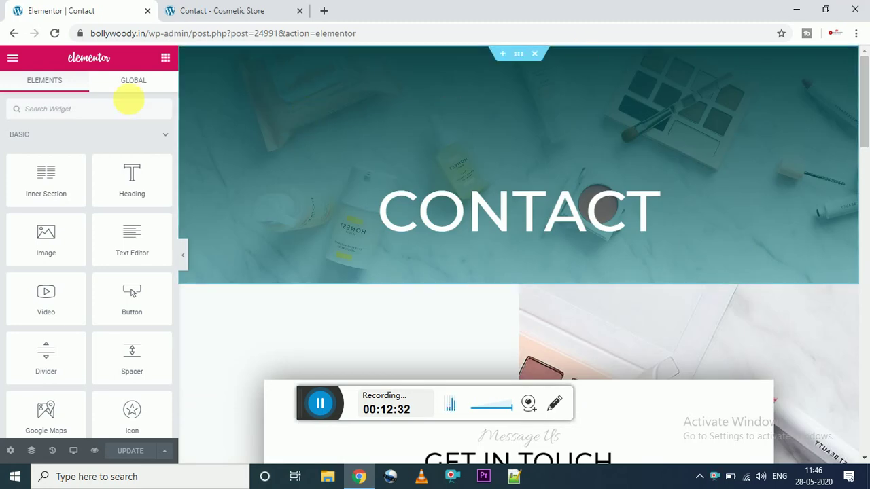
# - Leave the Contact page's Elementor editor and go back to the Pages list
pyautogui.click(10, 34)
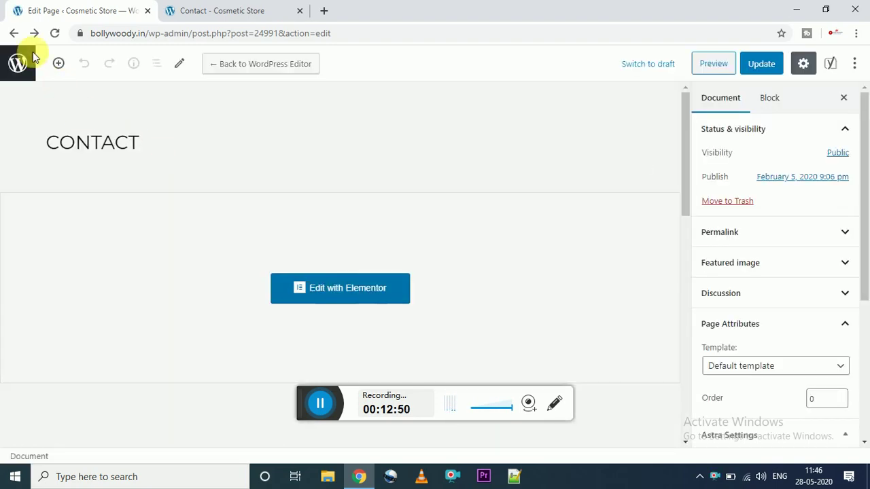
pyautogui.click(14, 34)
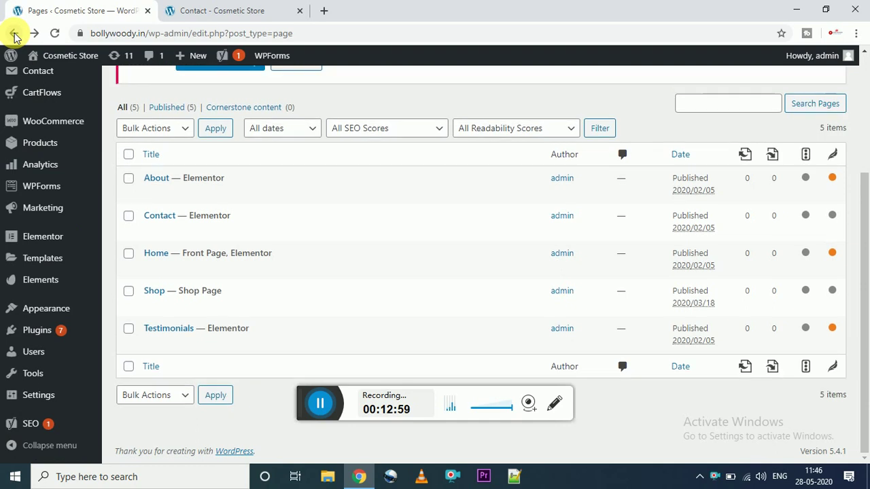
pyautogui.moveTo(75, 355)
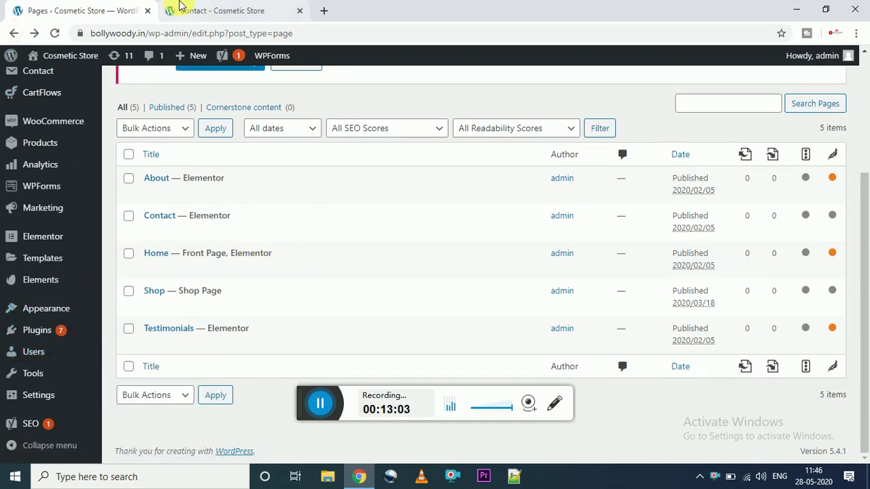
# - Examine the contact details and map on the live Contact page, and return to the Pages list
pyautogui.click(178, 10)
pyautogui.moveTo(863, 83); pyautogui.dragTo(862, 272)
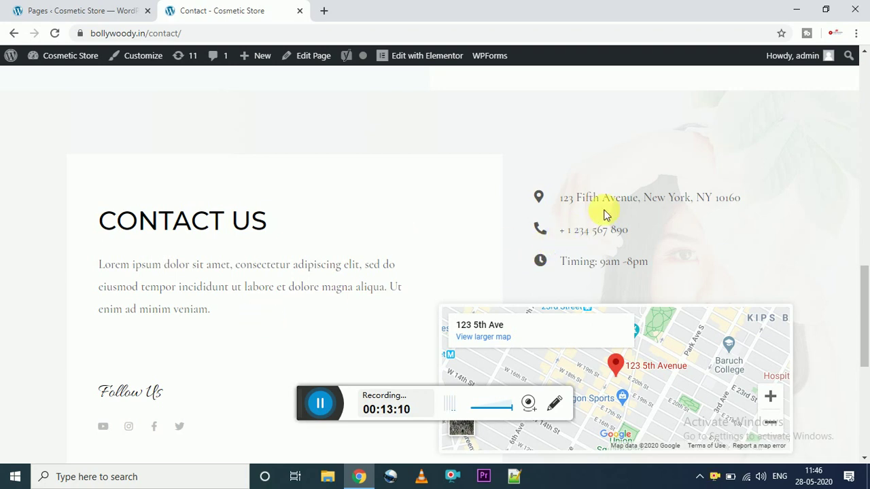
pyautogui.moveTo(863, 297); pyautogui.dragTo(861, 82)
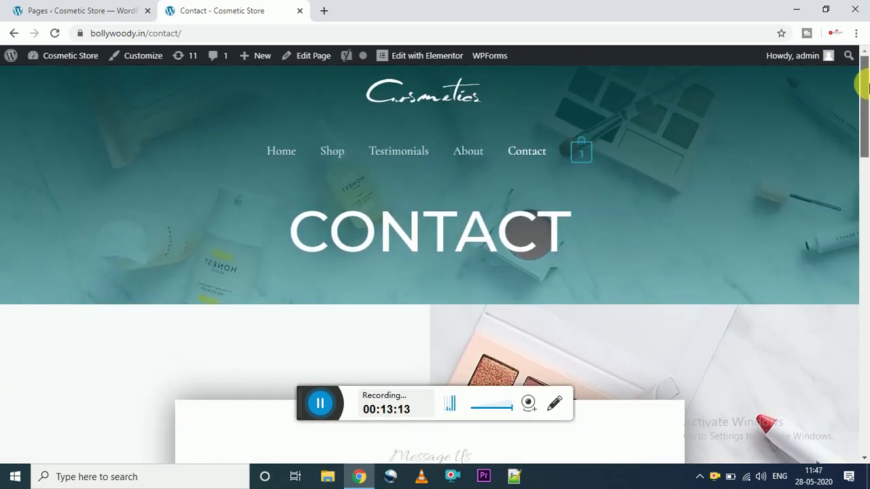
pyautogui.click(112, 7)
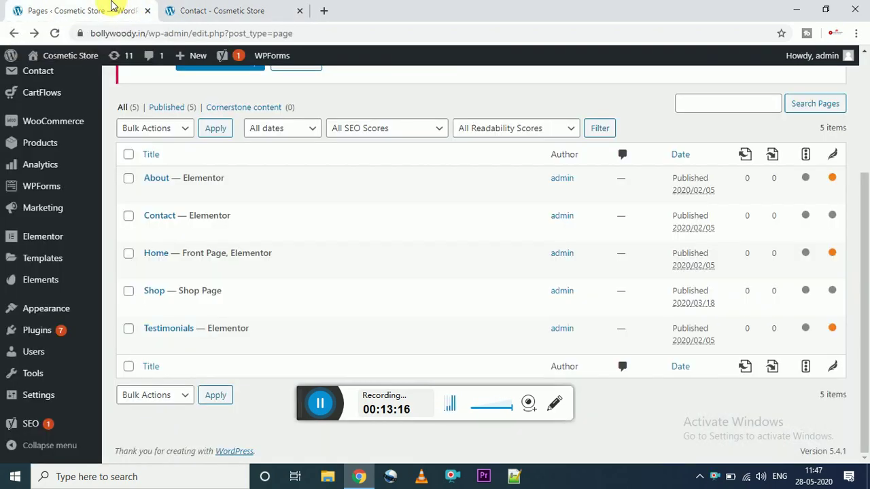